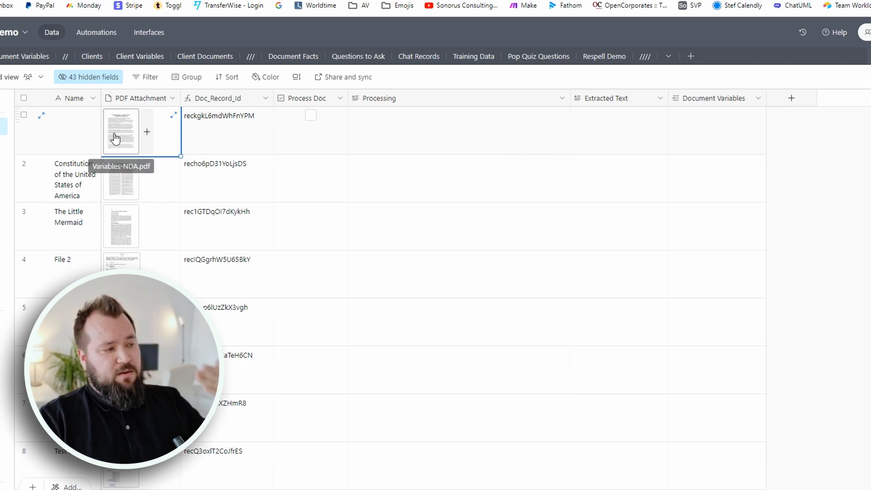
Step: Mark the Variables-NDA.pdf record for document processing and expand its extracted text
{"action": "left_click", "coordinate": [311, 116]}
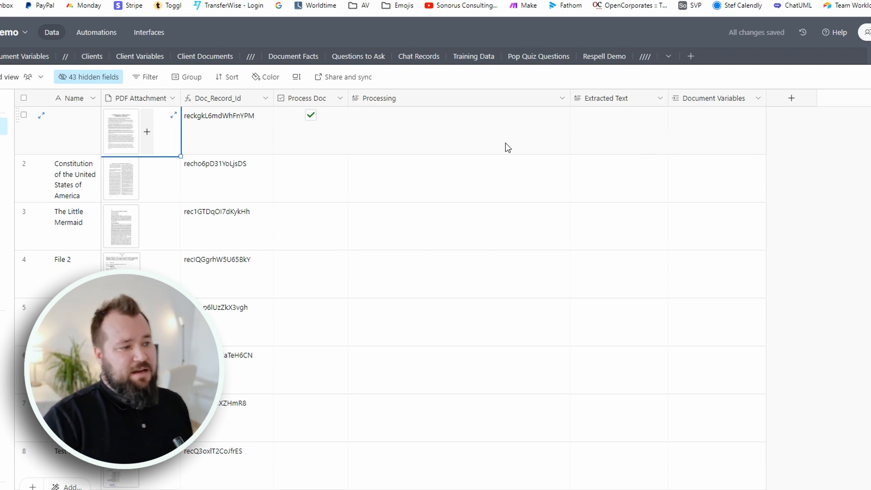
{"action": "left_click", "coordinate": [833, 159]}
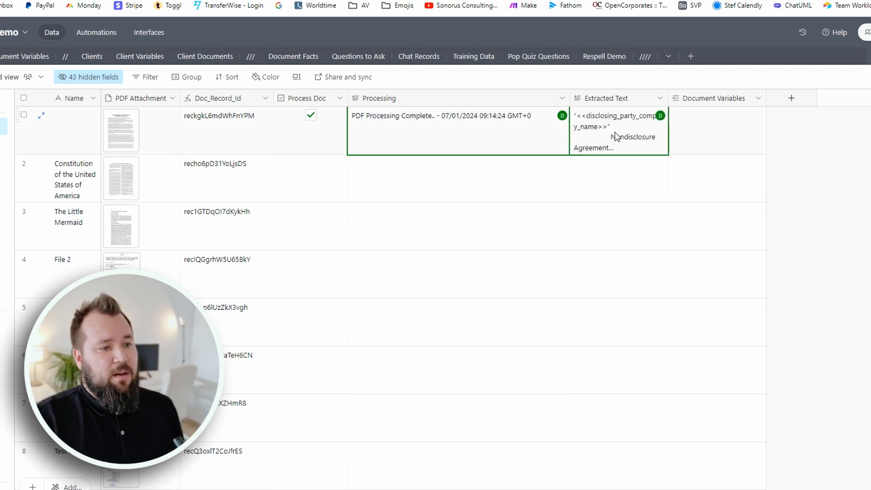
{"action": "left_click", "coordinate": [618, 135]}
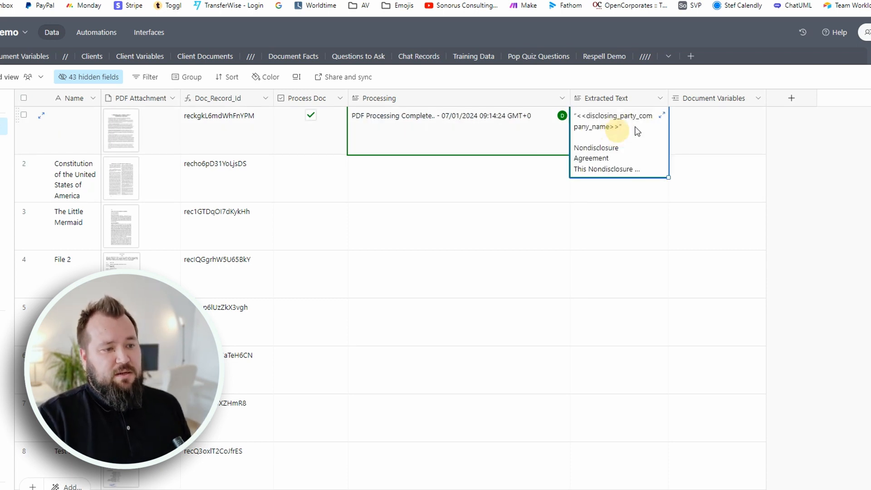
{"action": "left_click", "coordinate": [662, 116]}
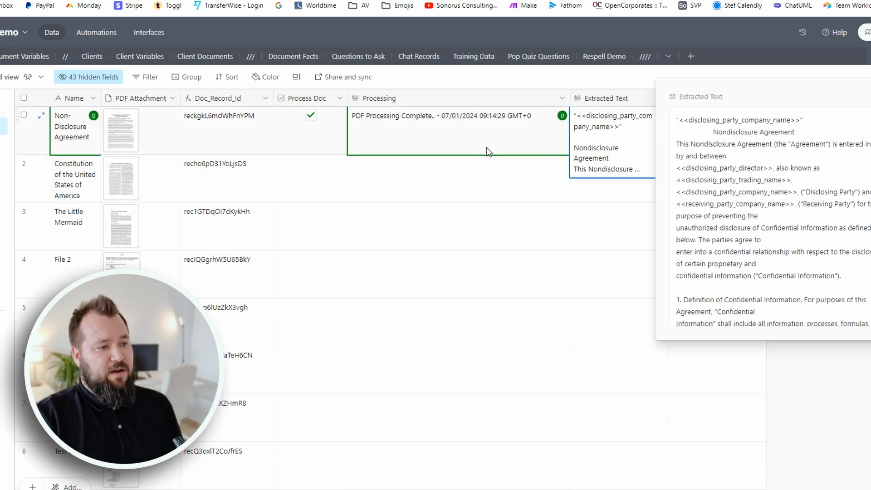
Step: Open the Document Variables table and review the variables generated for the non-disclosure agreement
{"action": "left_click", "coordinate": [24, 59]}
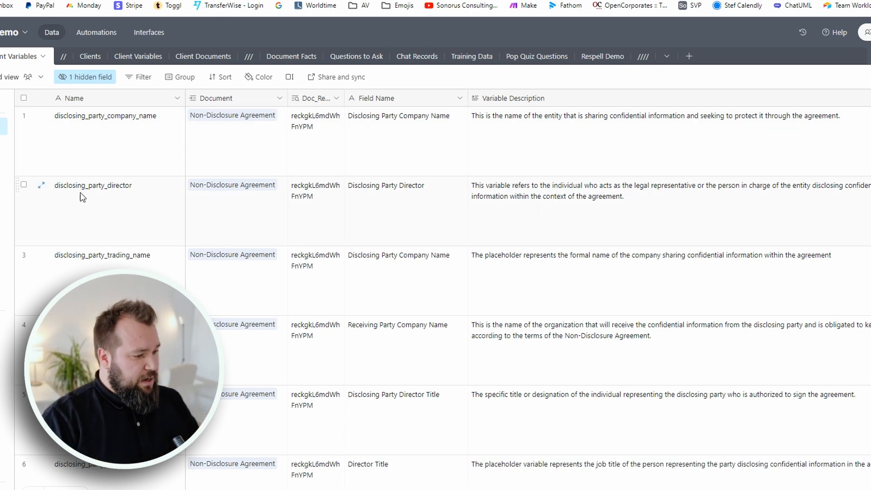
{"action": "scroll", "coordinate": [247, 260], "scroll_direction": "down", "scroll_amount": 3}
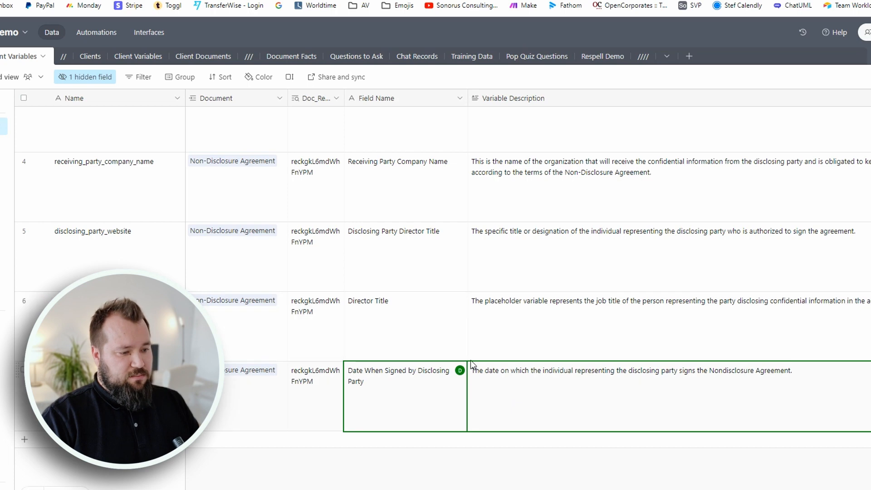
{"action": "scroll", "coordinate": [492, 327], "scroll_direction": "up", "scroll_amount": 3}
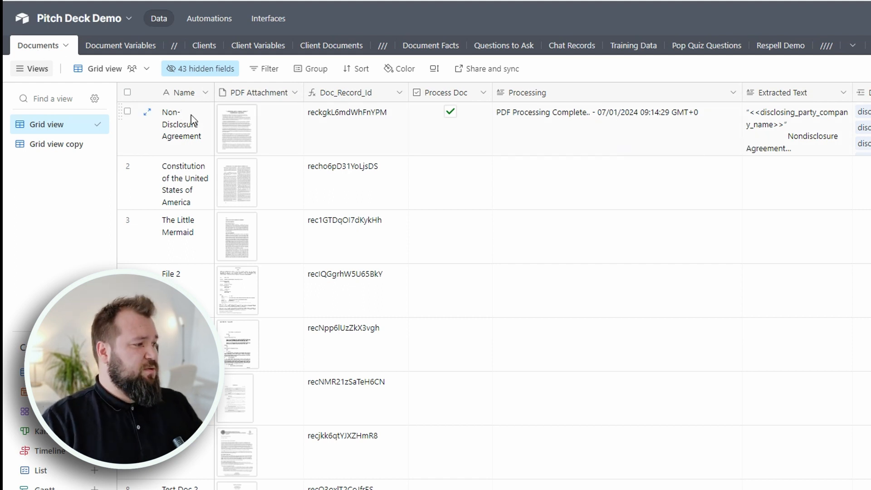
Step: Widen the Name column of the Documents table and select the non-disclosure agreement's PDF attachment cell
{"action": "left_click_drag", "start_coordinate": [180, 129], "coordinate": [387, 125]}
{"action": "left_click_drag", "start_coordinate": [213, 92], "coordinate": [255, 92]}
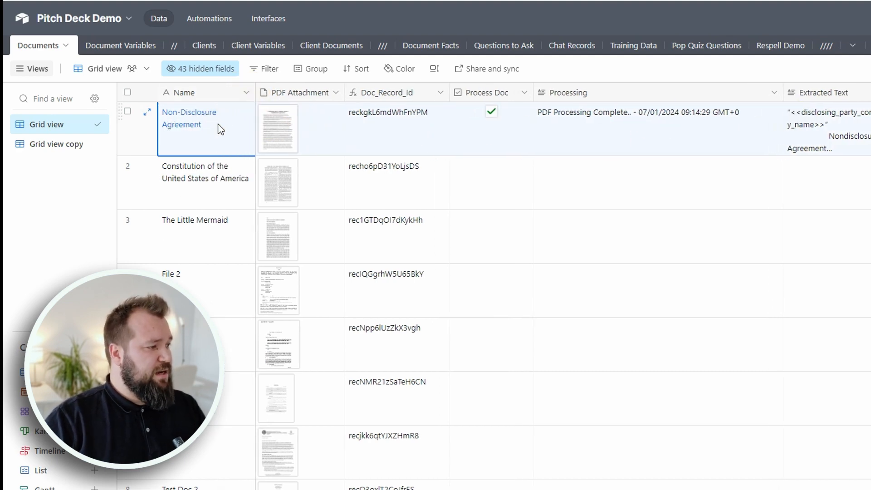
{"action": "left_click", "coordinate": [307, 129]}
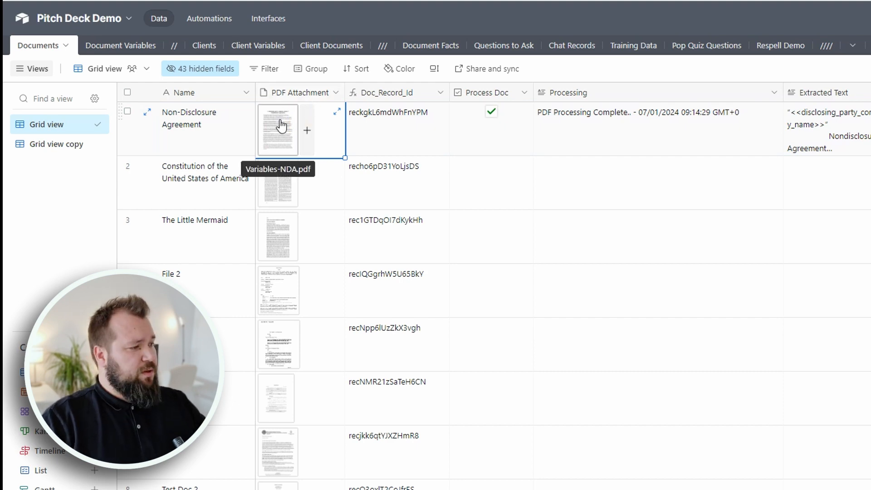
Step: Examine the formula configured for the Doc_Record_Id field in the Documents table, leaving it as is
{"action": "left_click", "coordinate": [379, 119]}
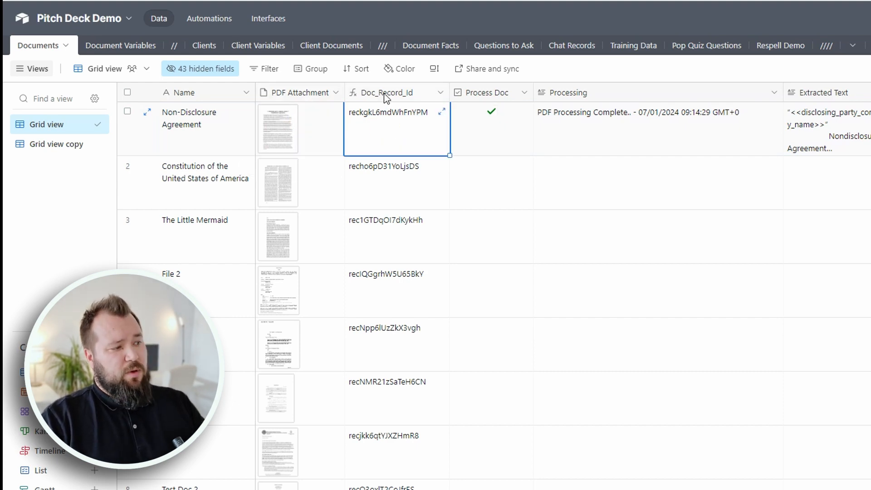
{"action": "double_click", "coordinate": [384, 93]}
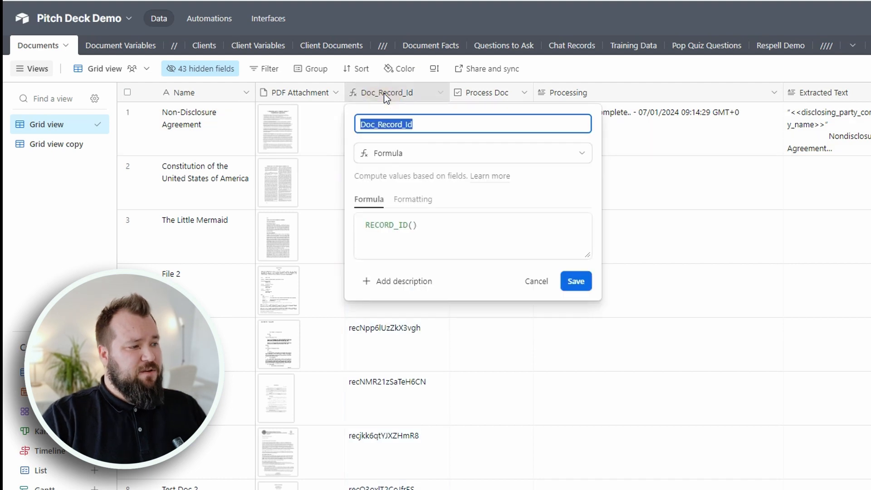
{"action": "left_click", "coordinate": [422, 227]}
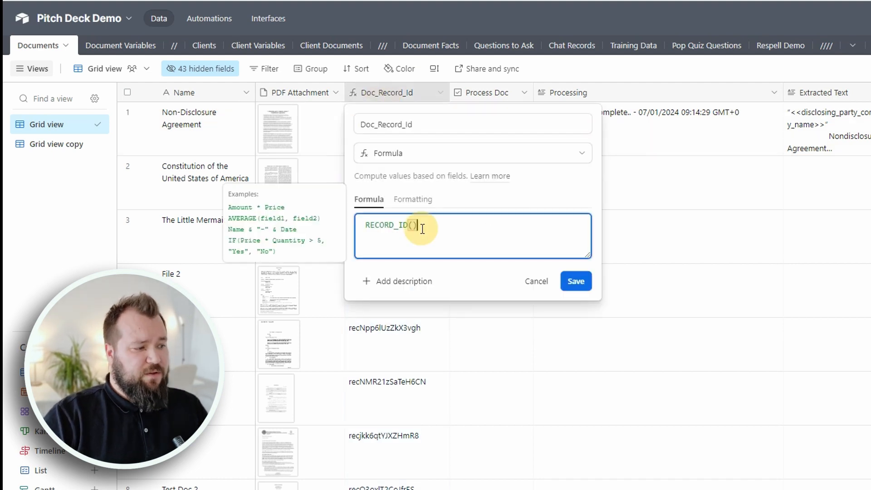
{"action": "left_click_drag", "start_coordinate": [422, 224], "coordinate": [364, 225]}
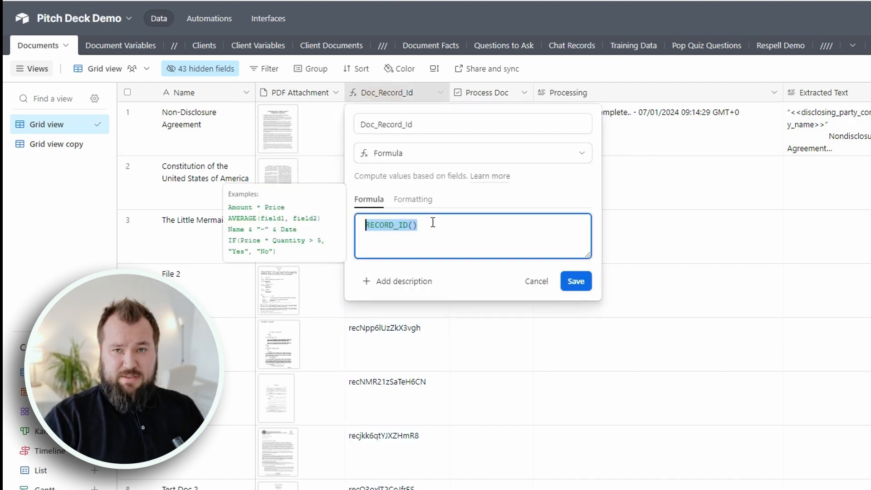
{"action": "left_click", "coordinate": [520, 139]}
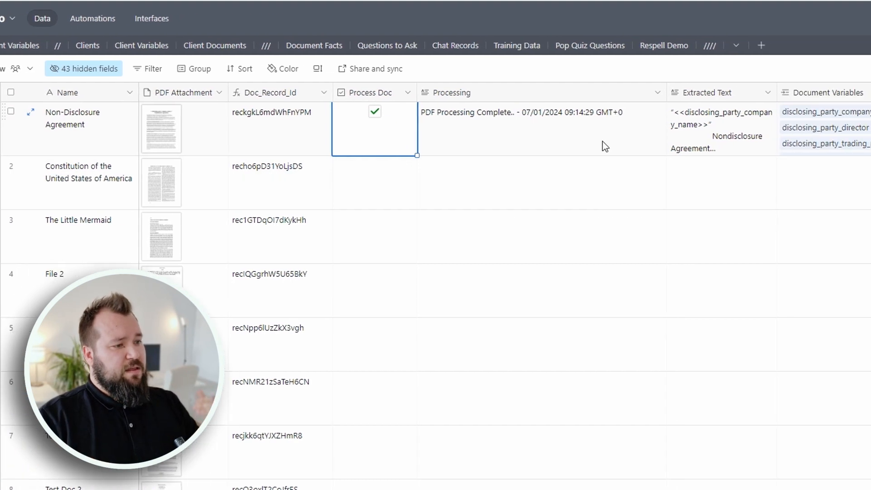
Step: Inspect the field types of Processing and Extracted Text in the Documents table
{"action": "left_click", "coordinate": [709, 131]}
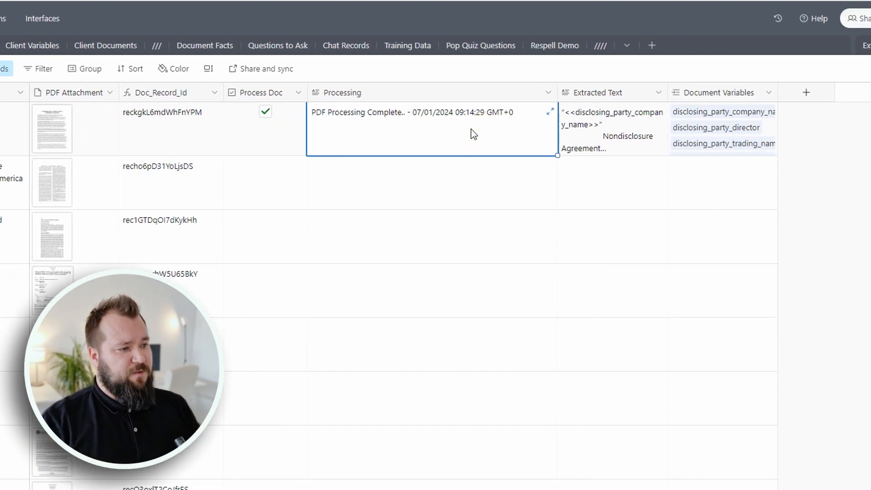
{"action": "double_click", "coordinate": [492, 91]}
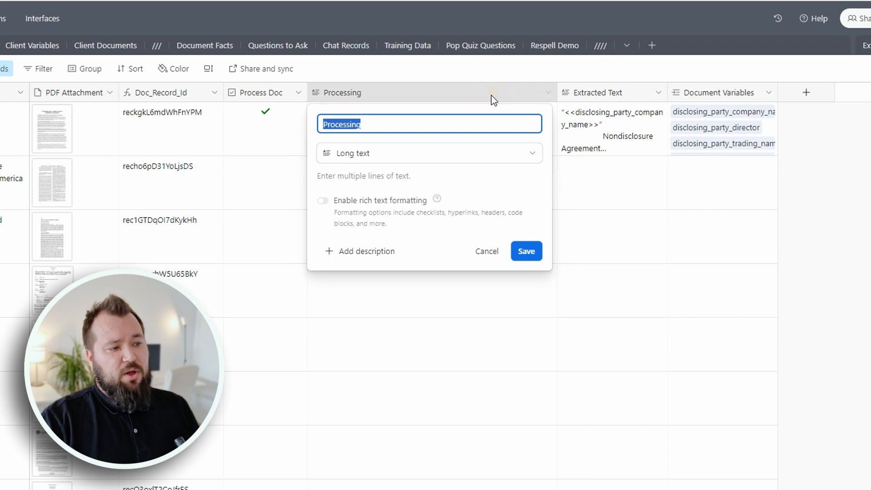
{"action": "left_click", "coordinate": [612, 136]}
{"action": "double_click", "coordinate": [615, 94]}
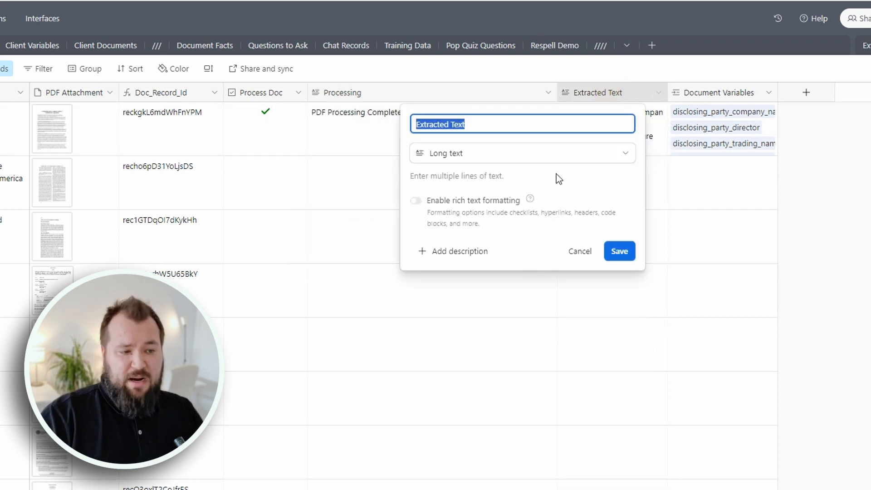
Step: Expand the non-disclosure agreement's extracted text and read through it
{"action": "left_click", "coordinate": [614, 122]}
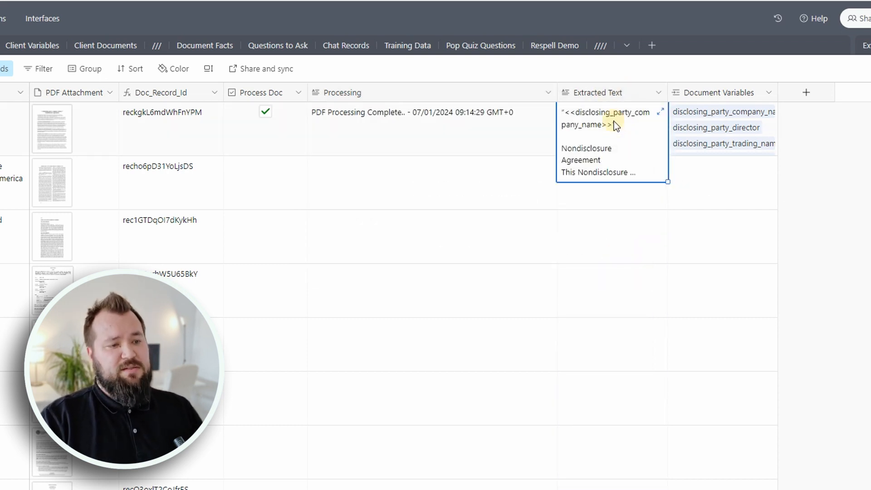
{"action": "left_click", "coordinate": [659, 113]}
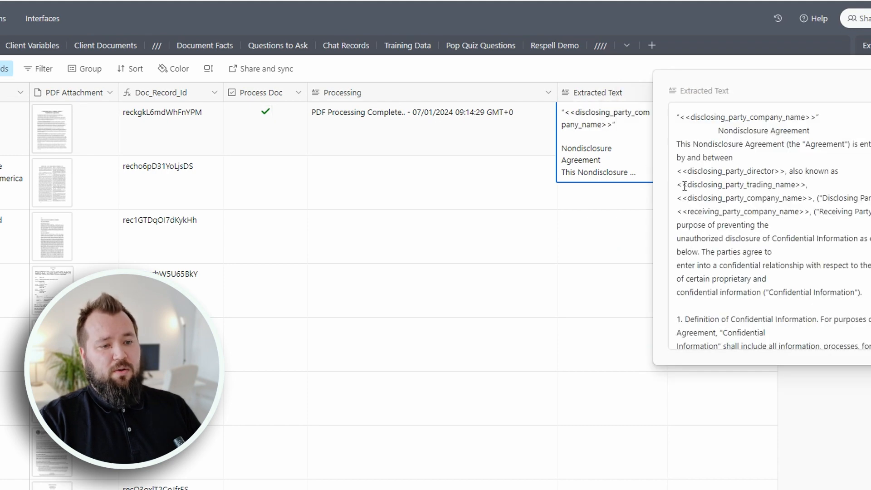
{"action": "scroll", "coordinate": [685, 186], "scroll_direction": "down", "scroll_amount": 10}
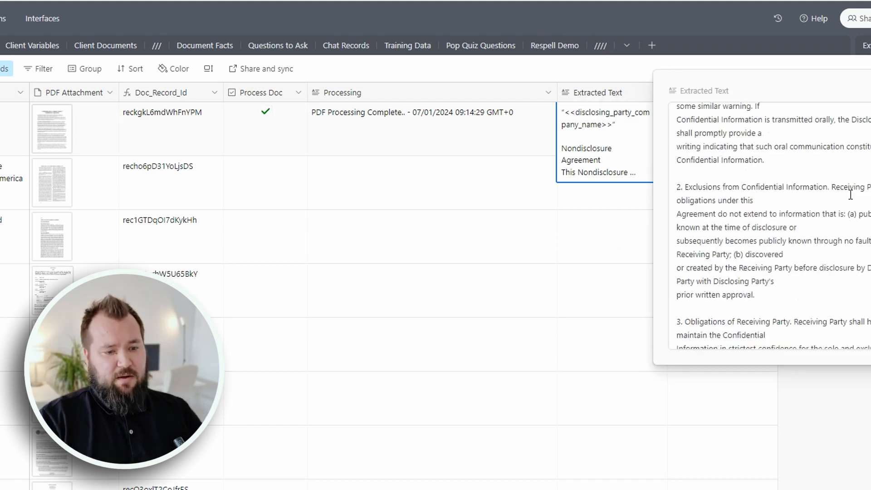
{"action": "left_click", "coordinate": [480, 130]}
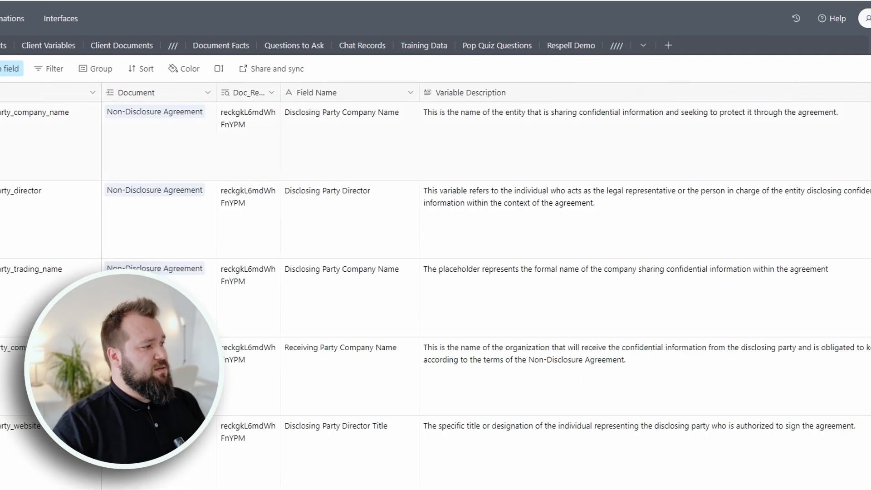
Step: Widen the Doc_Record_Id column in the Document Variables table to fit the full record IDs
{"action": "left_click", "coordinate": [35, 139]}
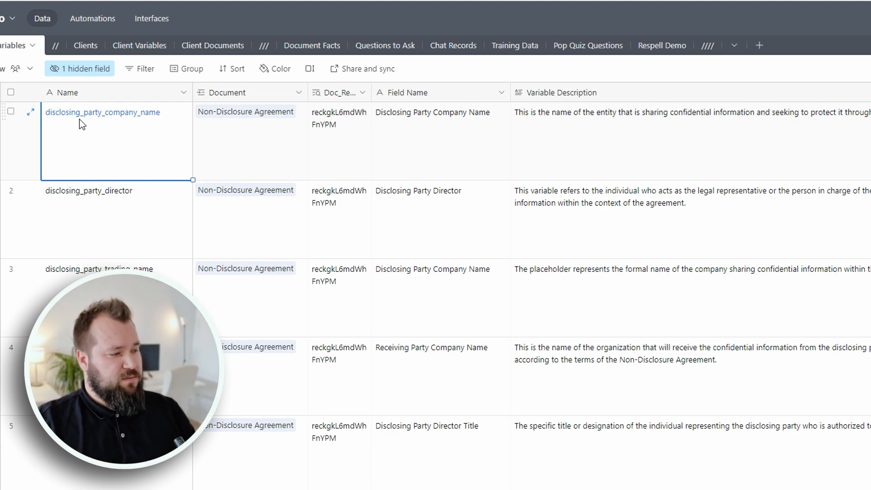
{"action": "left_click", "coordinate": [279, 150]}
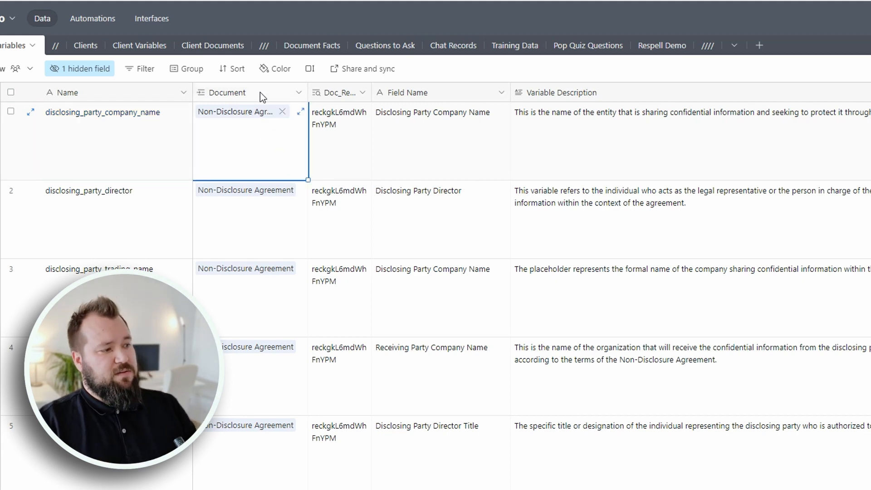
{"action": "left_click_drag", "start_coordinate": [372, 91], "coordinate": [415, 90]}
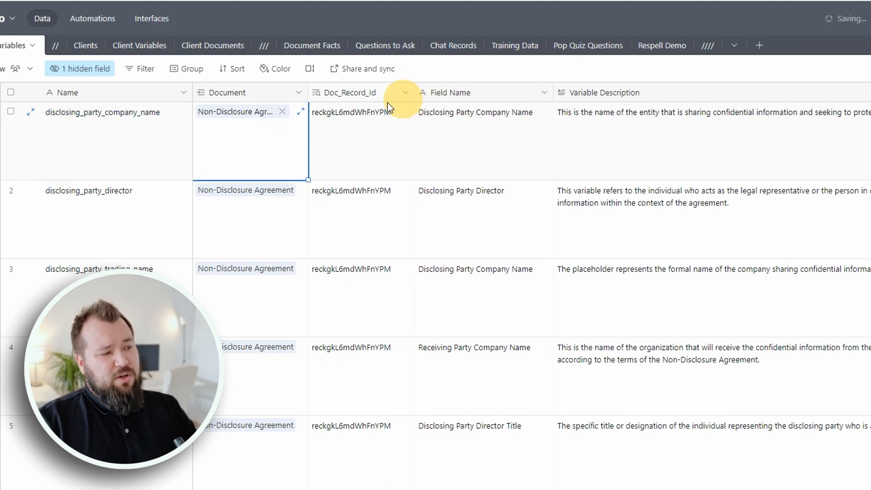
Step: Examine the lookup configuration of the Doc_Record_Id field and its values for the first three variables
{"action": "double_click", "coordinate": [364, 95]}
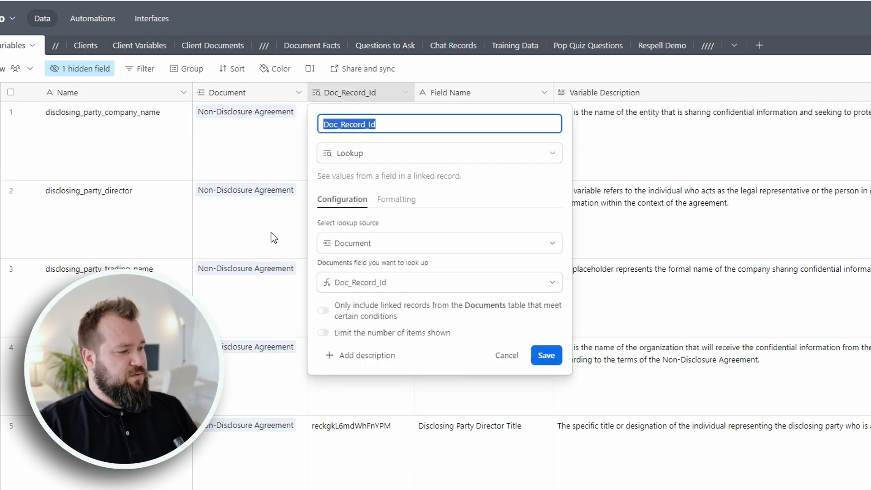
{"action": "left_click", "coordinate": [366, 134]}
{"action": "left_click", "coordinate": [372, 288], "text": "shift"}
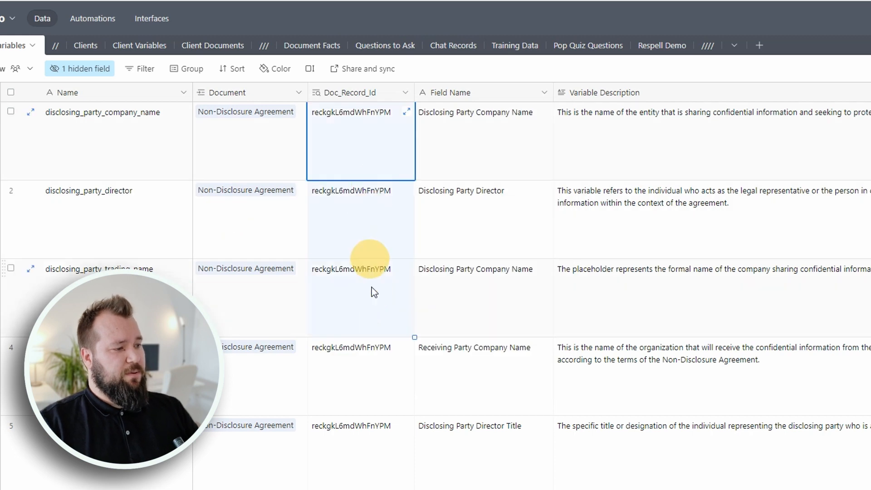
Step: Compare the name, field name and description of the disclosing_party_company_name variable
{"action": "left_click", "coordinate": [492, 146]}
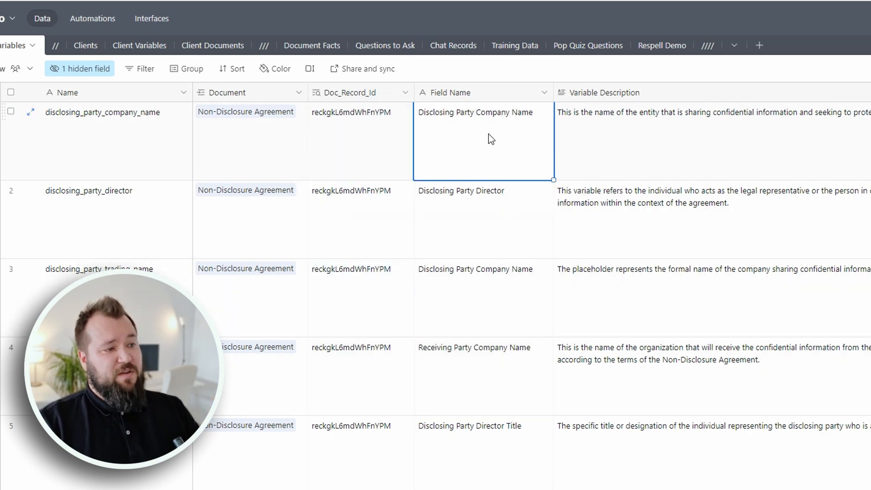
{"action": "left_click", "coordinate": [117, 124]}
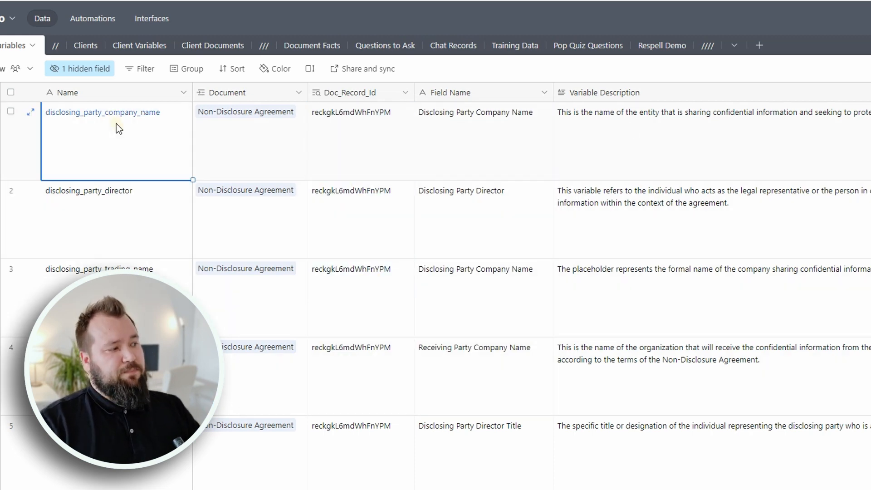
{"action": "left_click", "coordinate": [460, 137]}
{"action": "left_click", "coordinate": [159, 148]}
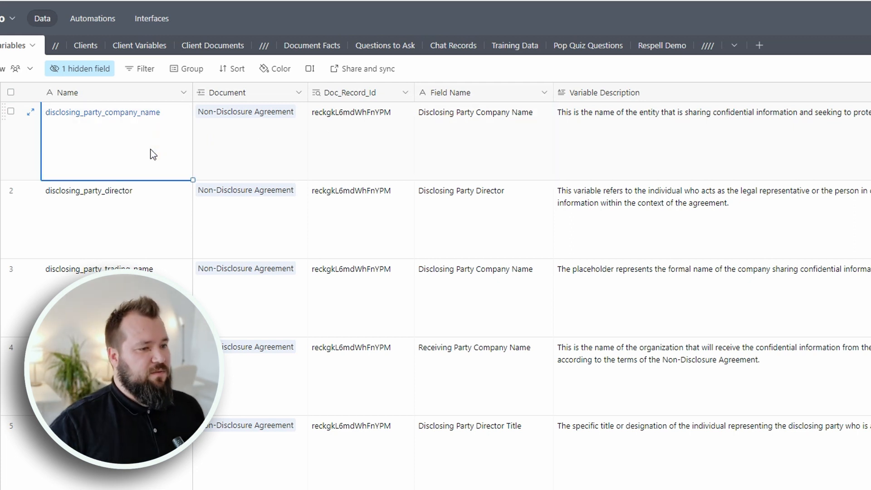
{"action": "left_click", "coordinate": [586, 148]}
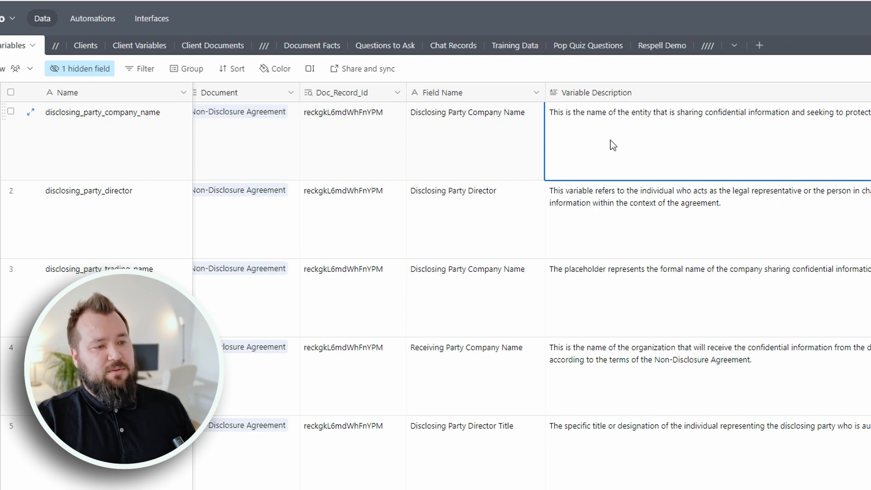
{"action": "scroll", "coordinate": [562, 131], "scroll_direction": "left", "scroll_amount": 1}
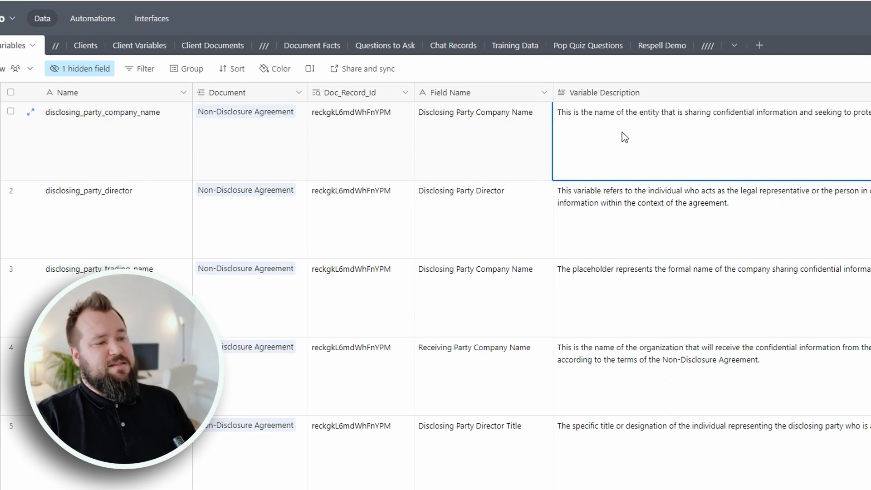
{"action": "left_click", "coordinate": [145, 133]}
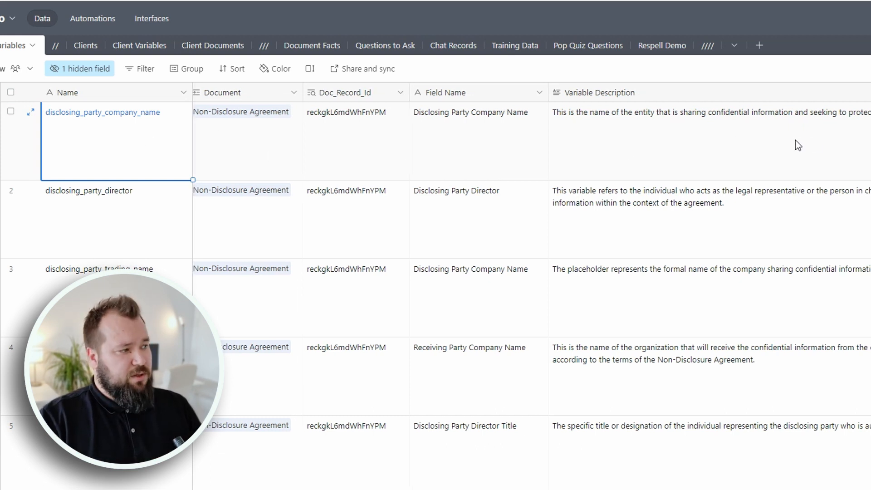
Step: Check which field is hidden in the Document Variables table without changing the field visibility
{"action": "scroll", "coordinate": [797, 140], "scroll_direction": "right", "scroll_amount": 3}
{"action": "left_click", "coordinate": [102, 70]}
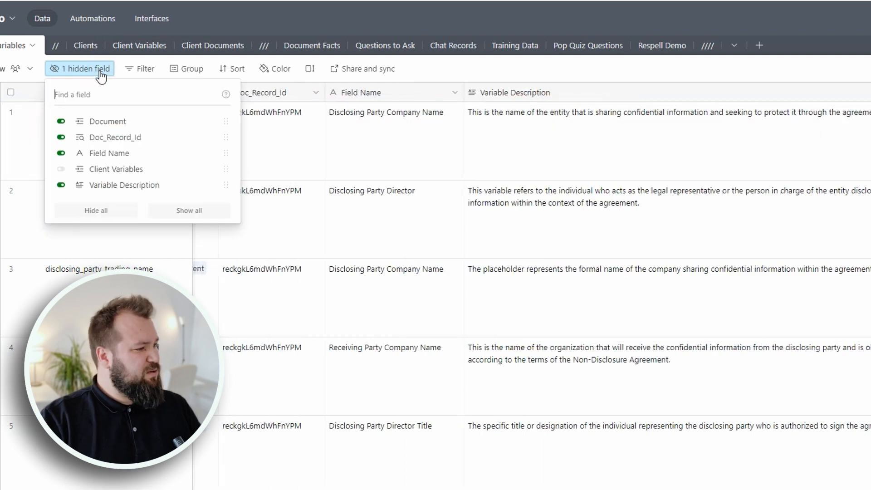
{"action": "left_click", "coordinate": [515, 131]}
{"action": "scroll", "coordinate": [617, 206], "scroll_direction": "left", "scroll_amount": 3}
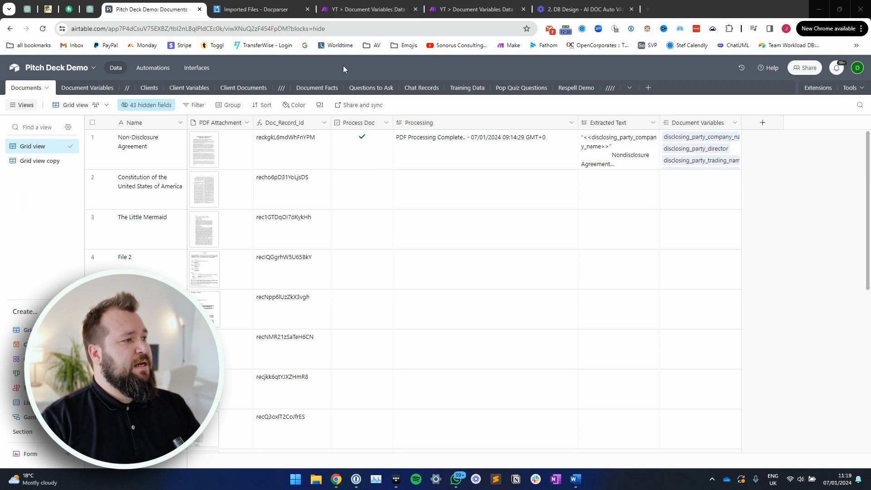
Step: Open the base's automations and view the trigger of the Document Data Extraction automation
{"action": "left_click", "coordinate": [152, 68]}
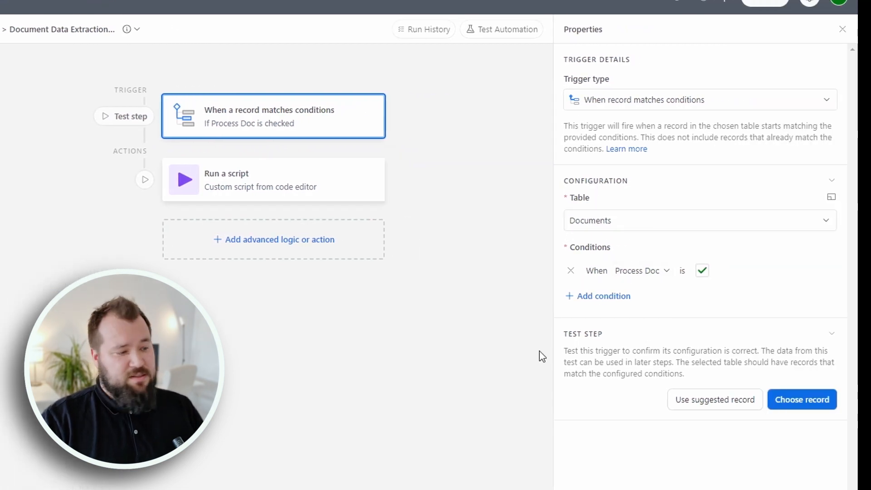
Step: Open the code of the automation's Run a script action and review the whole script
{"action": "left_click", "coordinate": [293, 189]}
{"action": "left_click", "coordinate": [804, 352]}
{"action": "left_click_drag", "start_coordinate": [25, 192], "coordinate": [244, 85]}
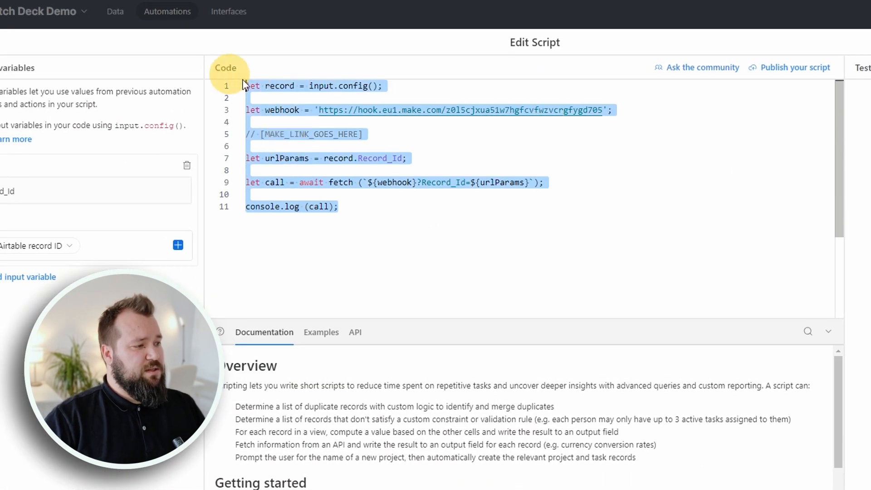
{"action": "left_click", "coordinate": [418, 148]}
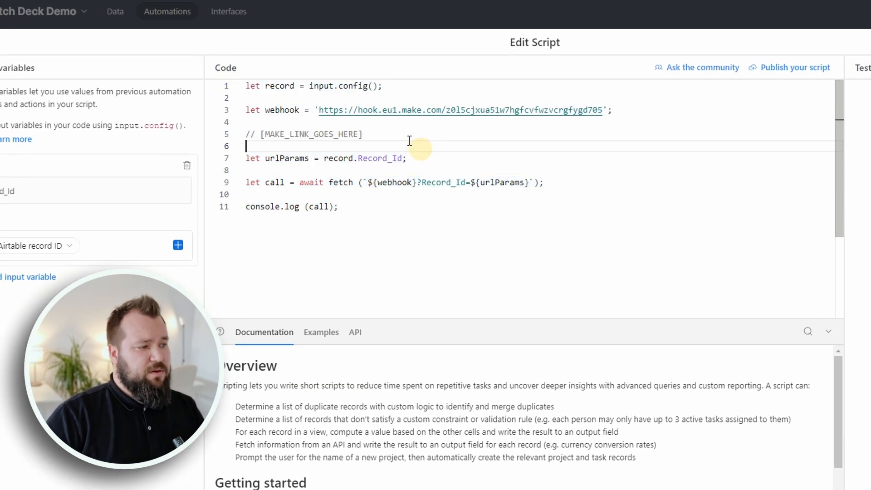
Step: Highlight the webhook URL in the script, and view the Webhooks module of the Part 1 scenario in Make
{"action": "left_click", "coordinate": [320, 110]}
{"action": "left_click_drag", "start_coordinate": [321, 109], "coordinate": [603, 110]}
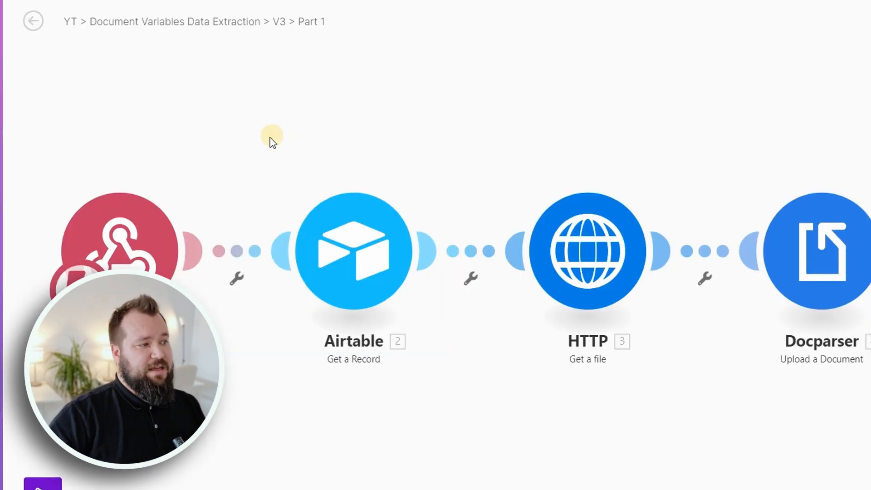
{"action": "left_click", "coordinate": [129, 249]}
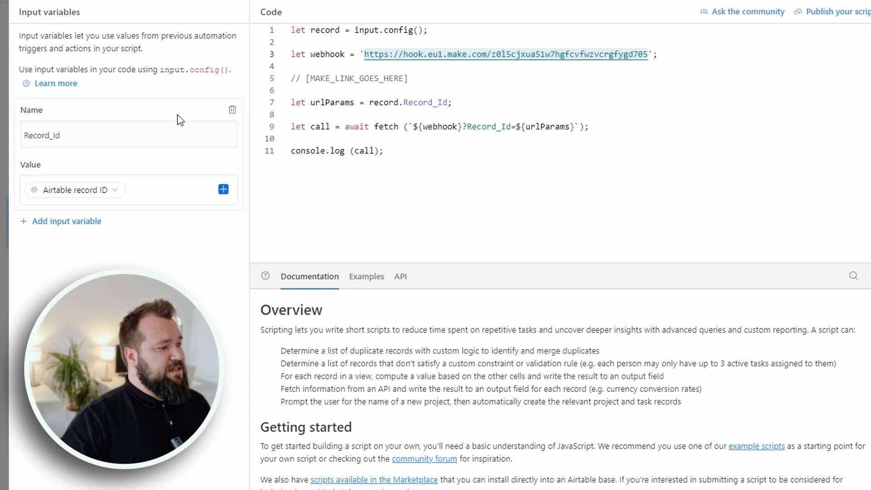
Step: Examine the script's Record_Id input variable and the data available for its value, and finish editing the script
{"action": "double_click", "coordinate": [155, 135]}
{"action": "left_click", "coordinate": [163, 192]}
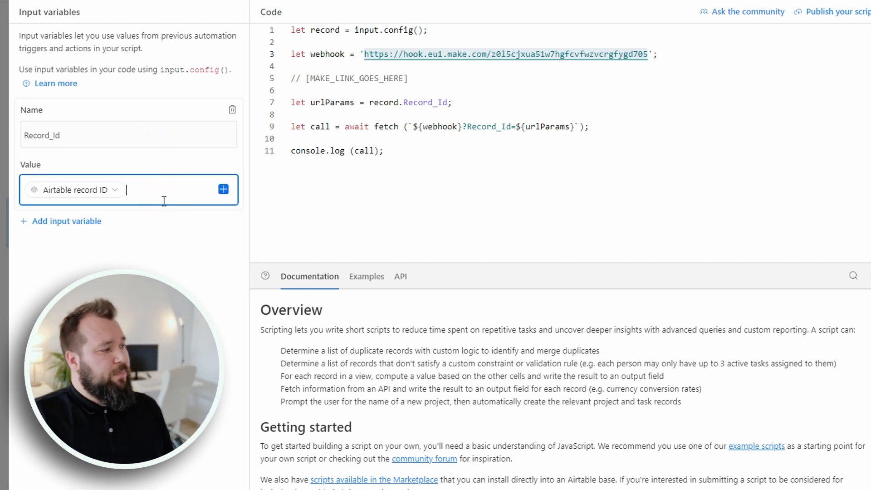
{"action": "left_click", "coordinate": [224, 188]}
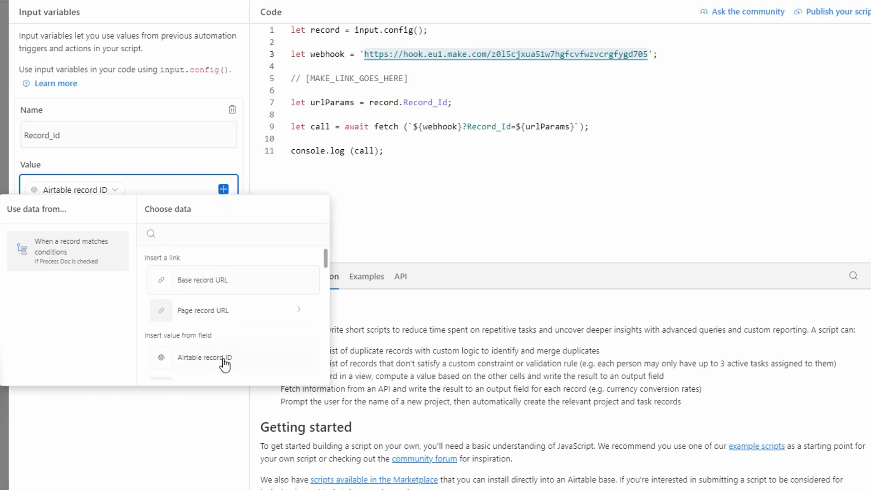
{"action": "left_click", "coordinate": [177, 413]}
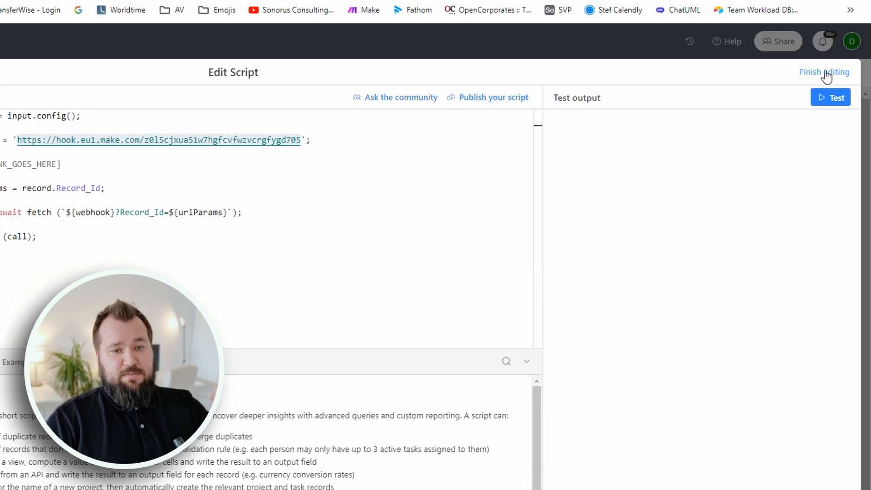
{"action": "left_click", "coordinate": [827, 76]}
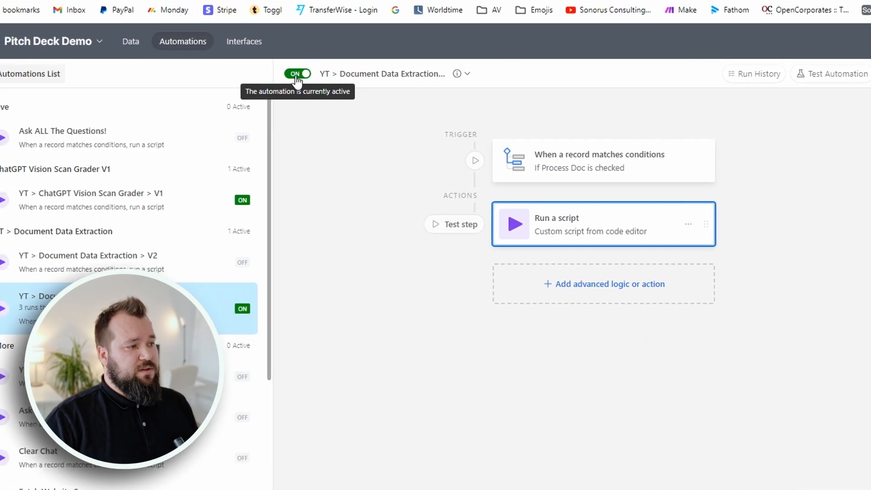
{"action": "left_click", "coordinate": [133, 43]}
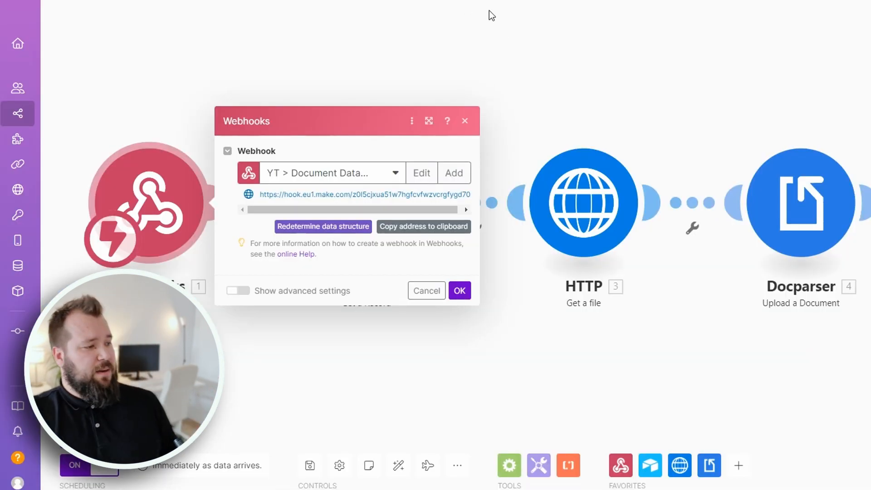
Step: Review the Webhooks trigger of the Part 1 scenario in Make and close it without changes
{"action": "left_click", "coordinate": [534, 54]}
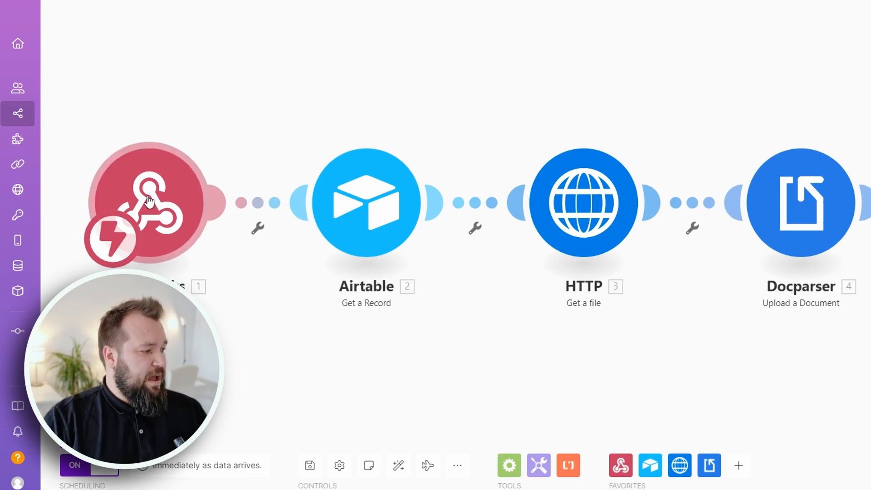
{"action": "left_click", "coordinate": [145, 174]}
{"action": "left_click", "coordinate": [169, 70]}
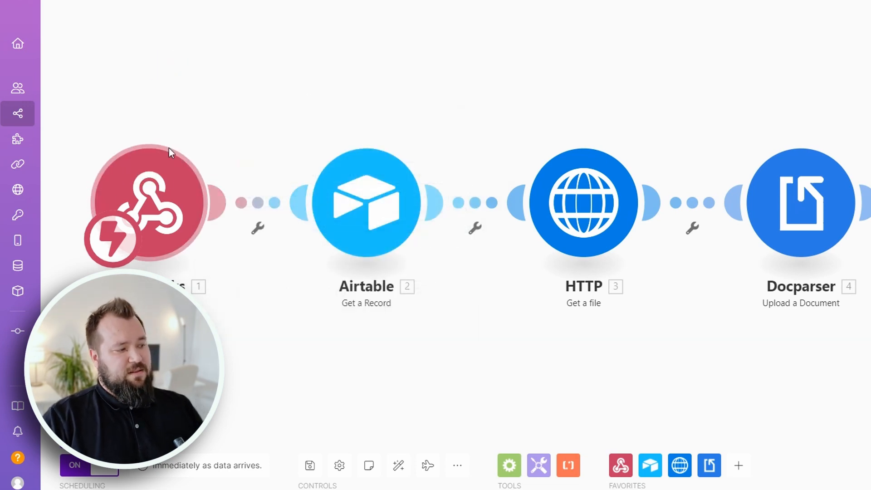
Step: Examine the base, table and Record ID mapping of the Airtable Get a Record module
{"action": "left_click", "coordinate": [399, 205]}
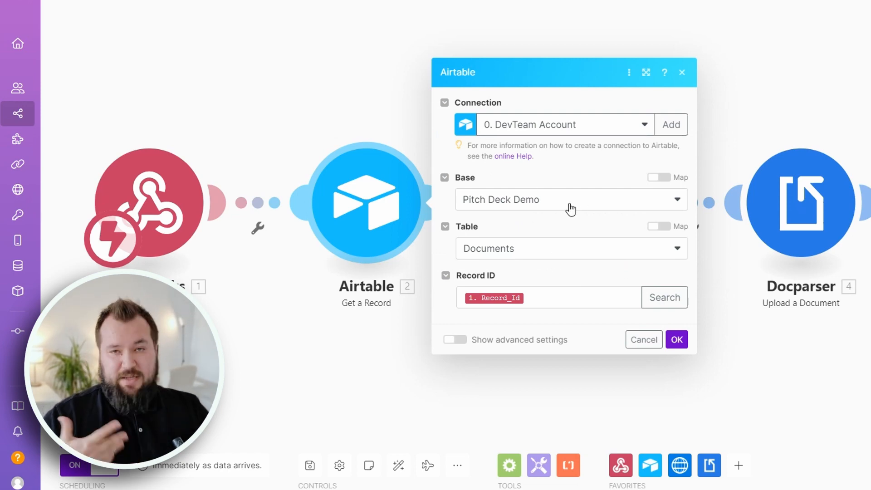
{"action": "left_click", "coordinate": [567, 301]}
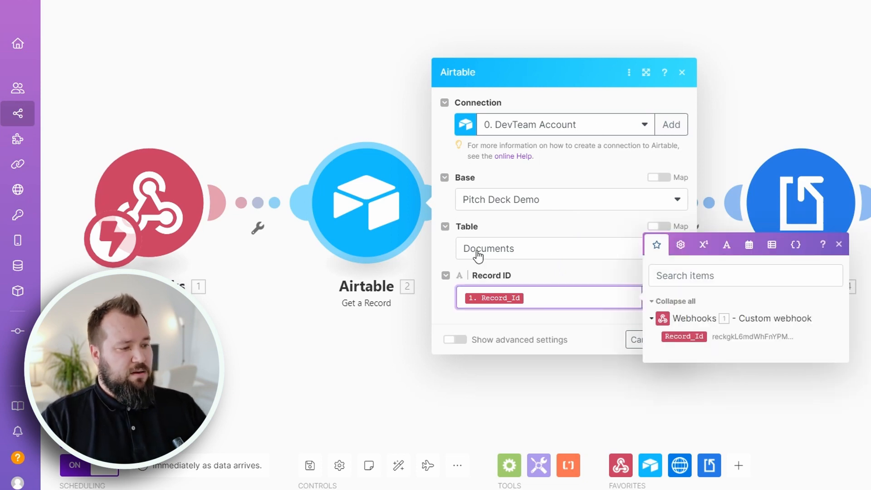
{"action": "left_click", "coordinate": [567, 168]}
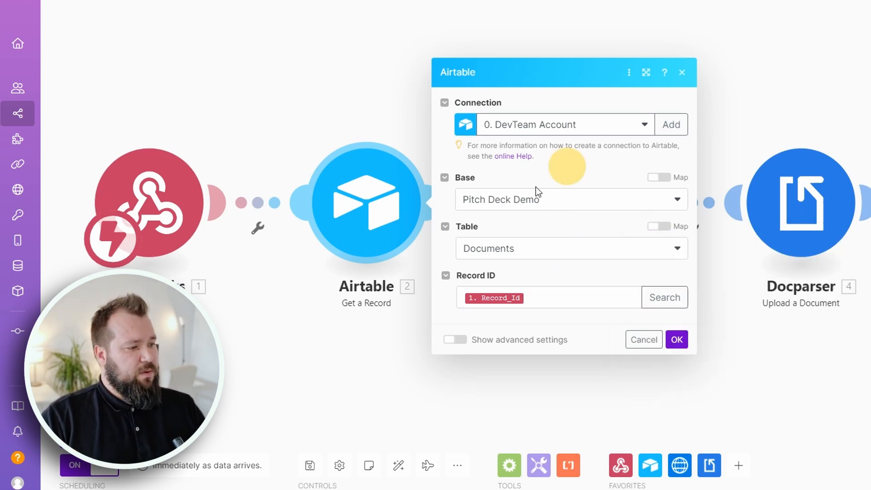
{"action": "left_click", "coordinate": [544, 300]}
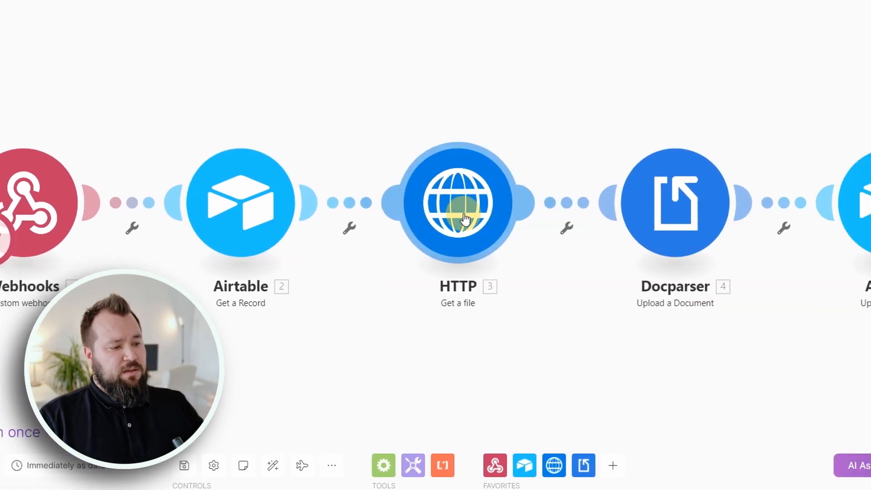
Step: Remap the URL of the HTTP Get a file module to the PDF Attachment[] URL from the Airtable record and save it
{"action": "left_click", "coordinate": [464, 217]}
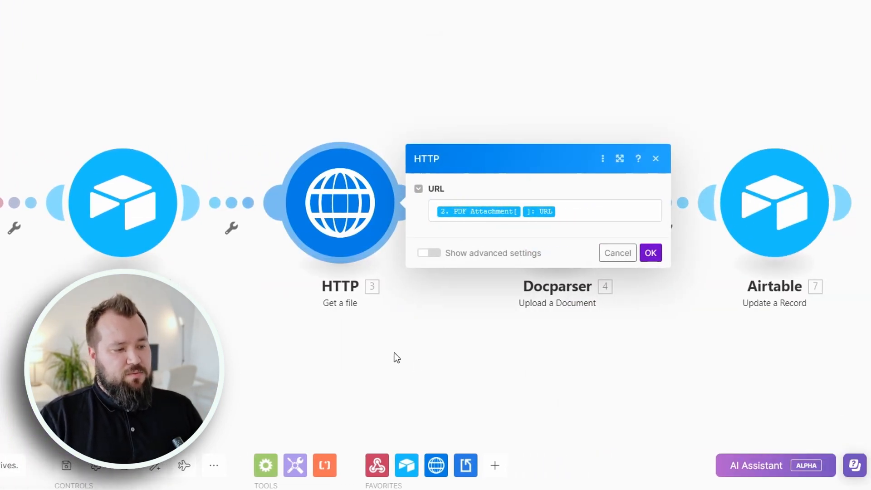
{"action": "left_click_drag", "start_coordinate": [407, 352], "coordinate": [352, 342]}
{"action": "left_click_drag", "start_coordinate": [363, 300], "coordinate": [292, 294]}
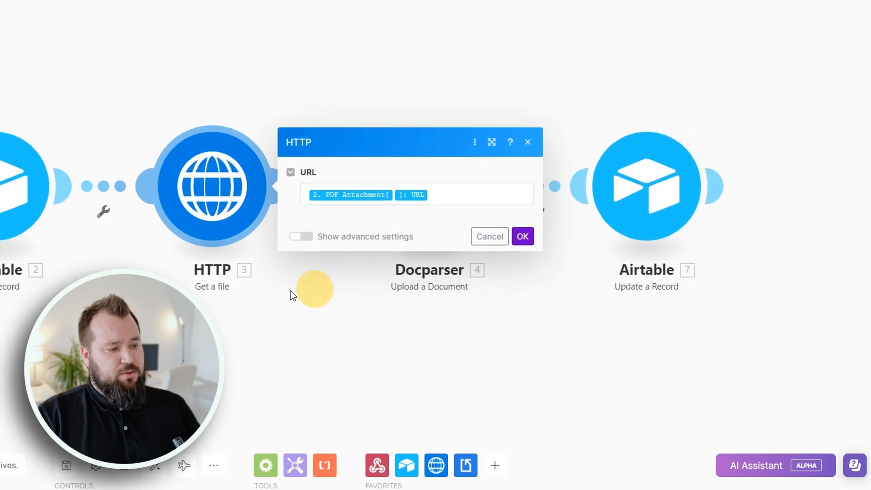
{"action": "left_click", "coordinate": [492, 194]}
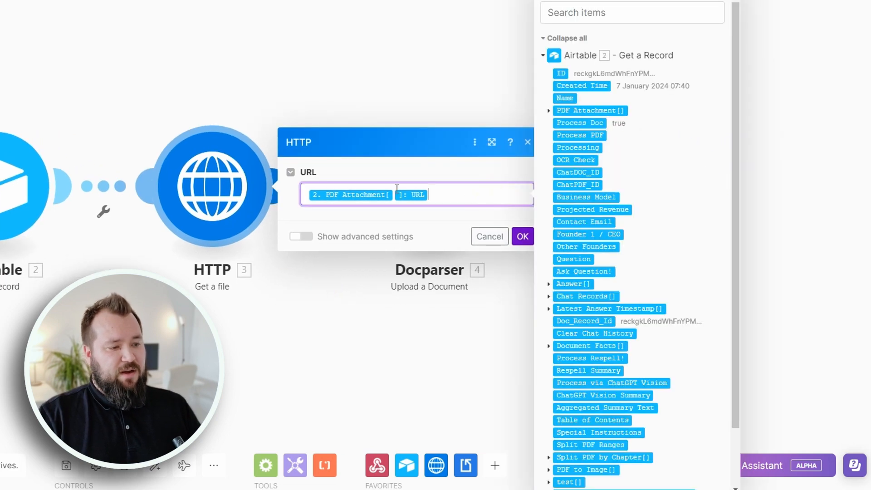
{"action": "left_click", "coordinate": [549, 112]}
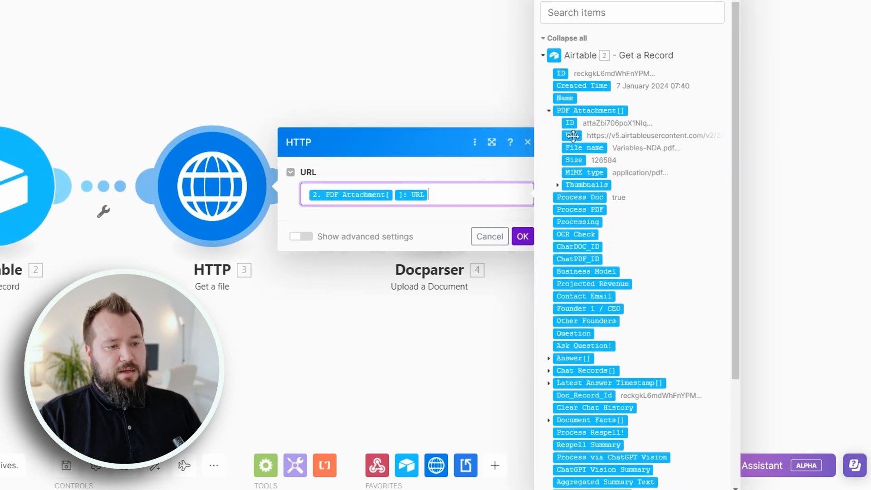
{"action": "key", "text": "BackSpace"}
{"action": "key", "text": "BackSpace"}
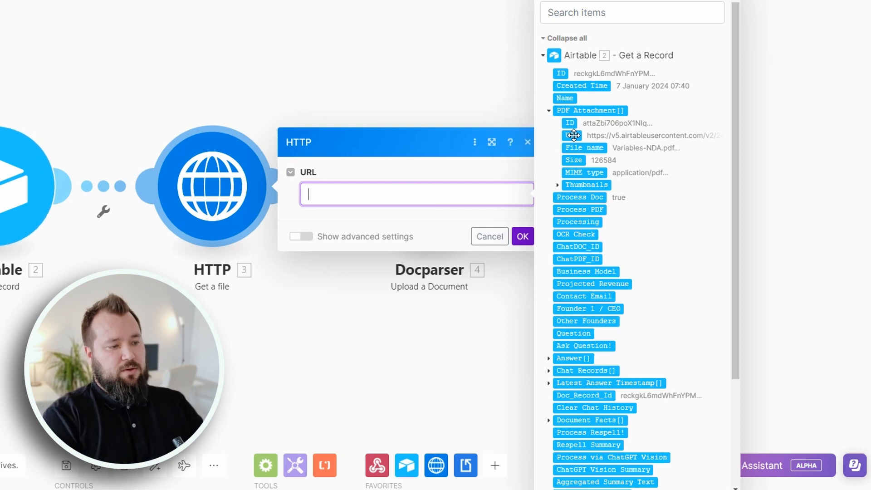
{"action": "left_click", "coordinate": [574, 135]}
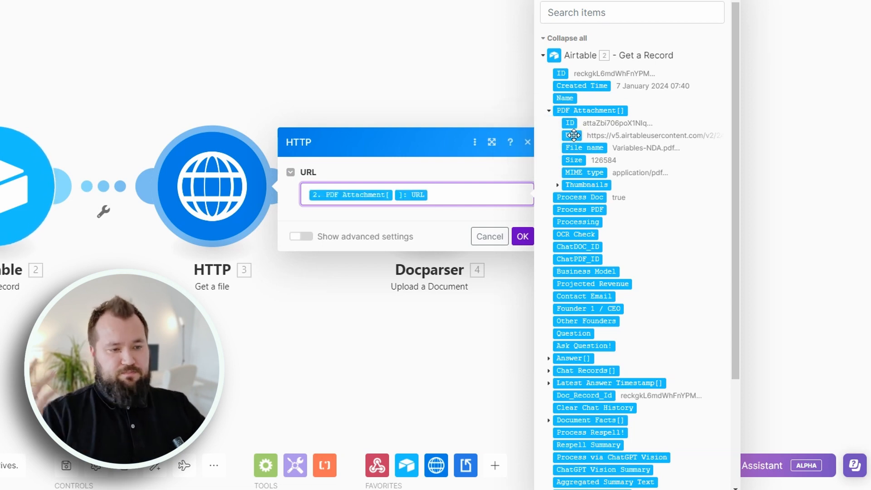
{"action": "left_click", "coordinate": [524, 237]}
Step: Examine the parser, file source and Remote ID mapping of the Docparser Upload a Document module
{"action": "left_click_drag", "start_coordinate": [458, 337], "coordinate": [392, 333]}
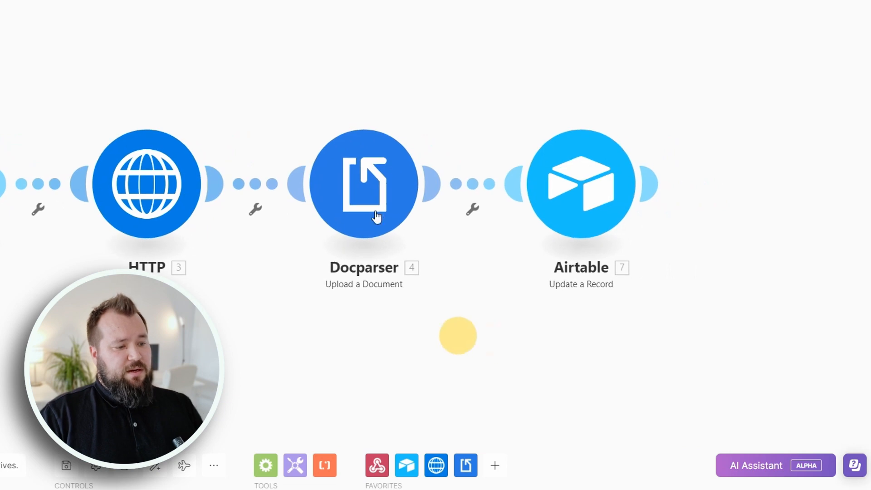
{"action": "left_click", "coordinate": [381, 180]}
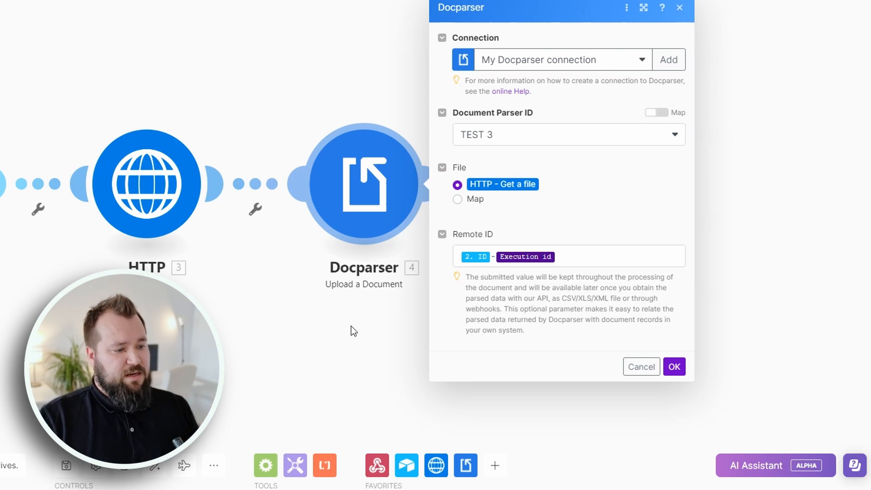
{"action": "left_click", "coordinate": [341, 342]}
Step: Open the Airtable Update a Record module and examine its Record ID mapping for the Documents table
{"action": "left_click_drag", "start_coordinate": [580, 356], "coordinate": [369, 330]}
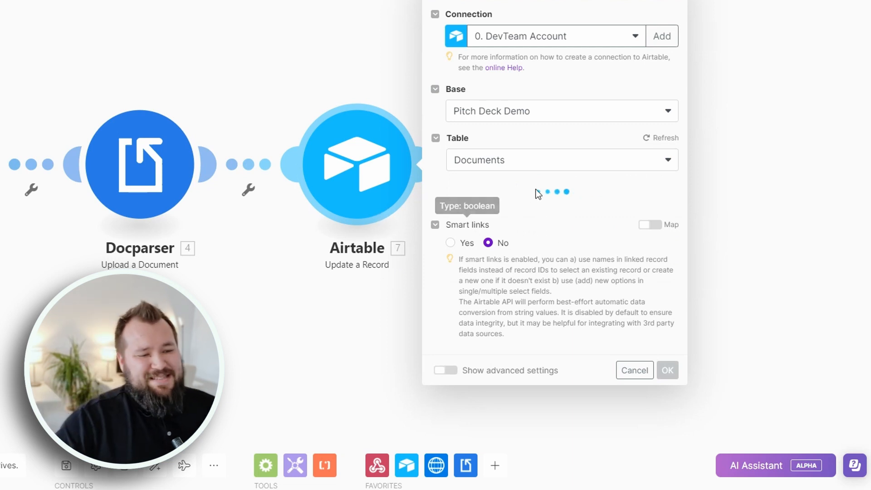
{"action": "left_click", "coordinate": [531, 207]}
{"action": "left_click", "coordinate": [531, 182]}
{"action": "left_click", "coordinate": [526, 208]}
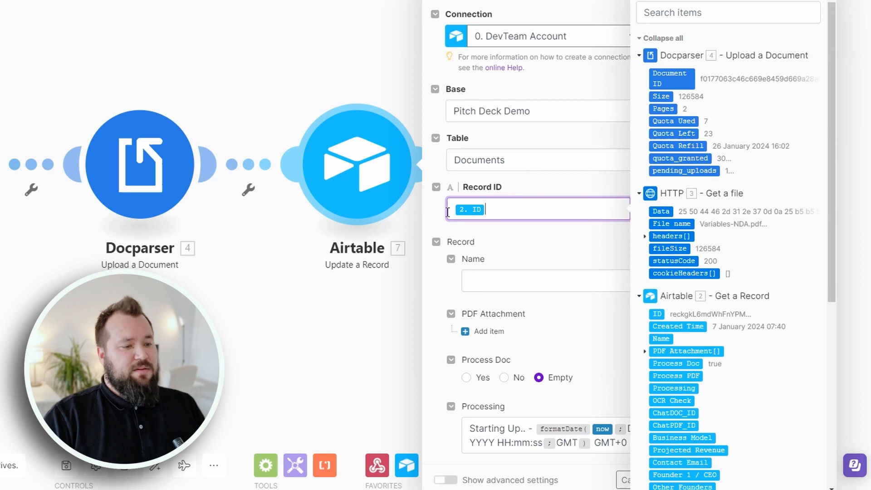
{"action": "left_click", "coordinate": [521, 182]}
{"action": "left_click", "coordinate": [499, 210]}
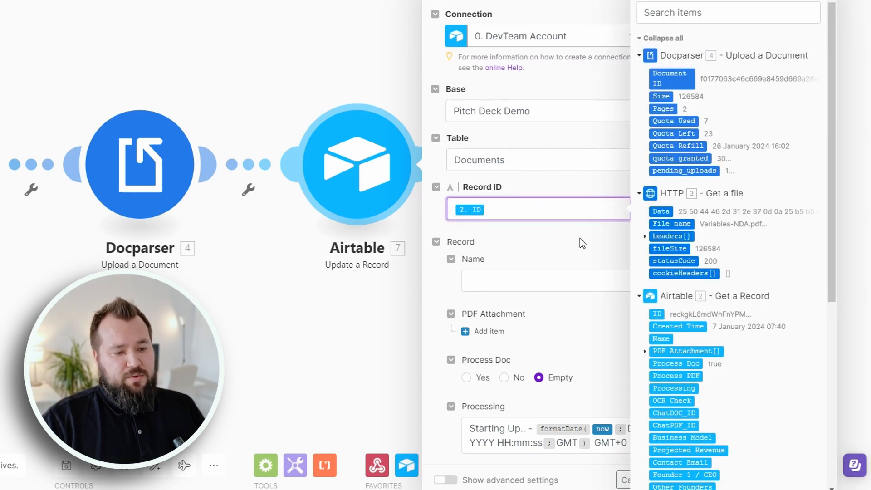
Step: Highlight the Processing field's timestamped "Starting Up.." status formula for review, and close the Update a Record module
{"action": "scroll", "coordinate": [553, 204], "scroll_direction": "down", "scroll_amount": 2}
{"action": "left_click", "coordinate": [489, 310]}
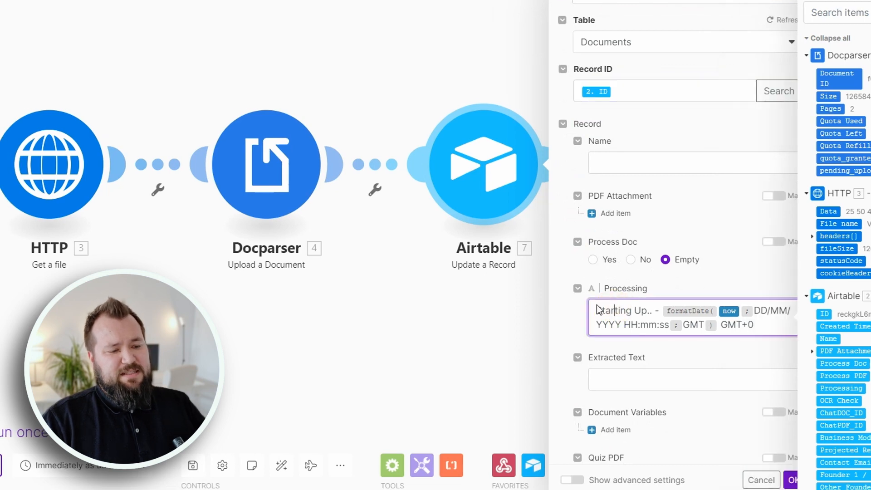
{"action": "left_click_drag", "start_coordinate": [449, 317], "coordinate": [216, 291]}
{"action": "left_click_drag", "start_coordinate": [327, 308], "coordinate": [487, 330]}
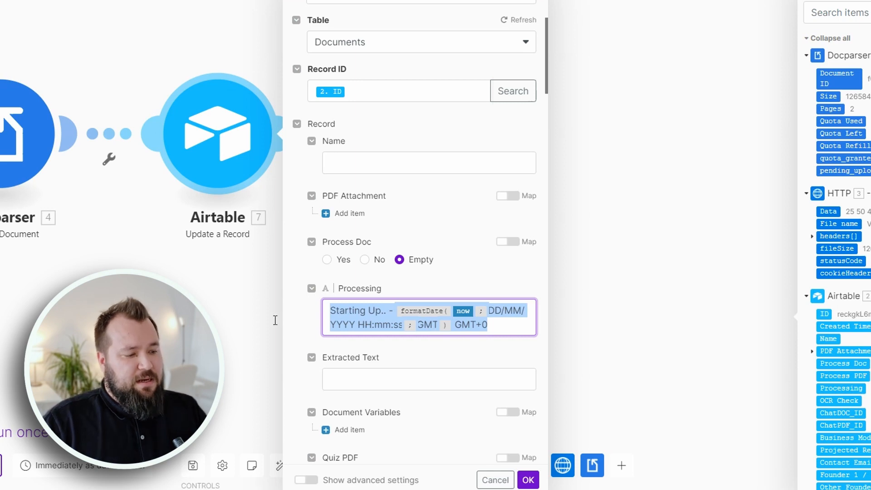
{"action": "left_click", "coordinate": [200, 302]}
Step: Go to the Part 2 scenario and inspect the output bundle of its Webhooks module from the last run
{"action": "left_click_drag", "start_coordinate": [505, 177], "coordinate": [637, 241]}
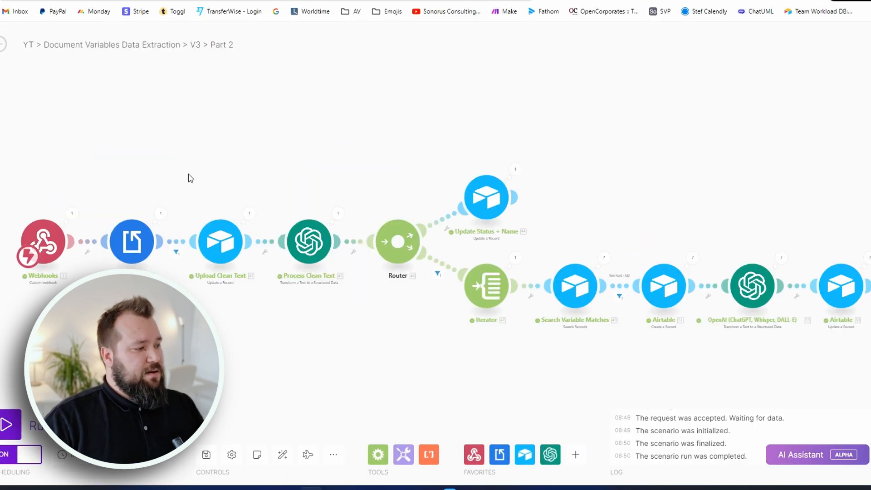
{"action": "left_click_drag", "start_coordinate": [189, 177], "coordinate": [249, 175]}
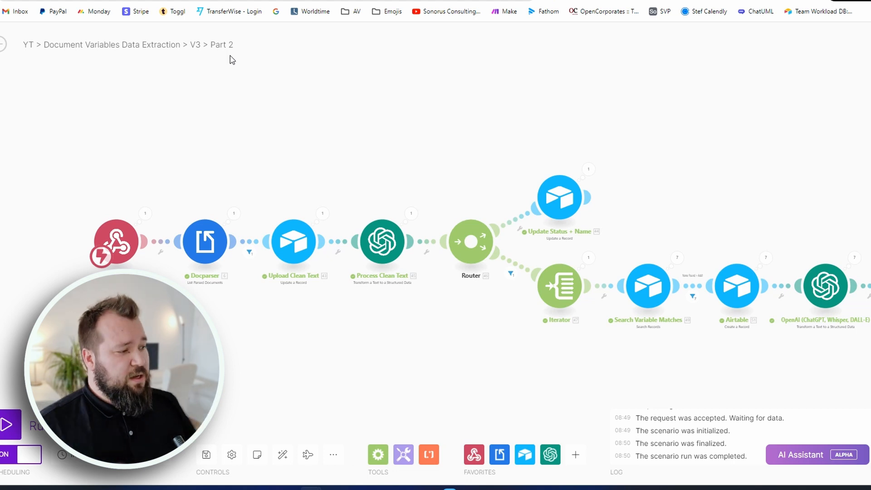
{"action": "left_click_drag", "start_coordinate": [232, 60], "coordinate": [261, 49]}
{"action": "left_click", "coordinate": [175, 203]}
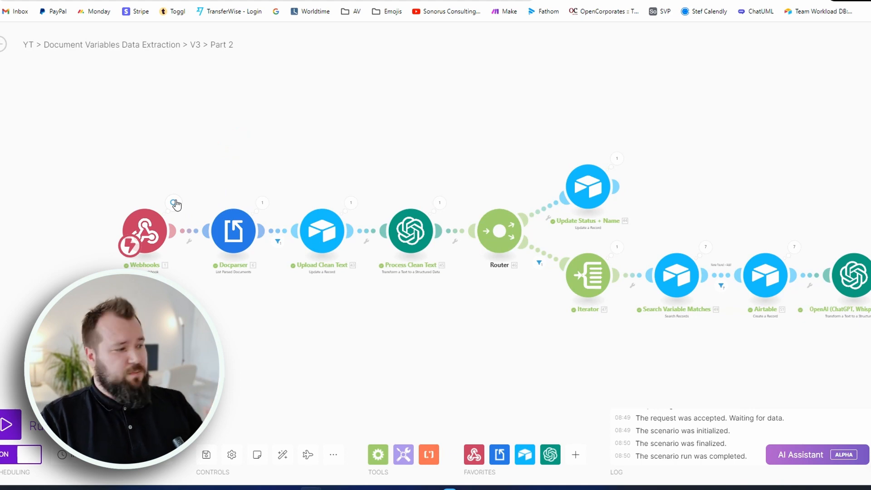
{"action": "scroll", "coordinate": [175, 218], "scroll_direction": "up", "scroll_amount": 5}
{"action": "left_click", "coordinate": [175, 194]}
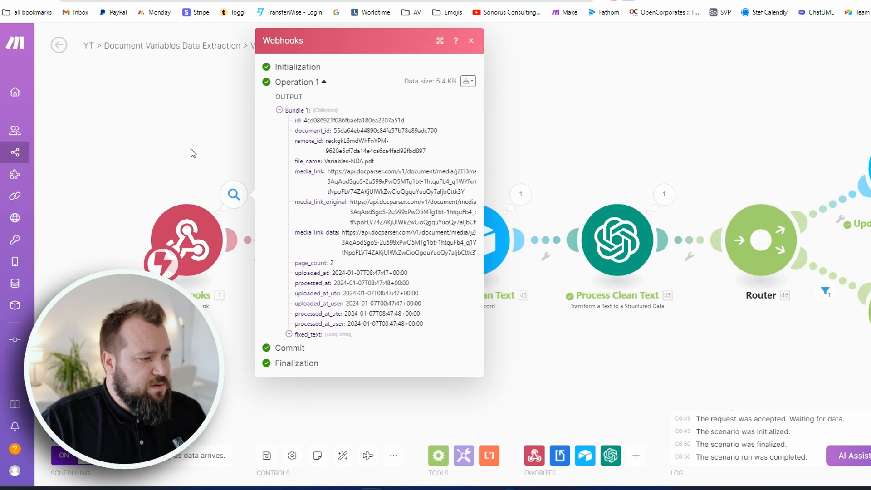
{"action": "left_click", "coordinate": [193, 133]}
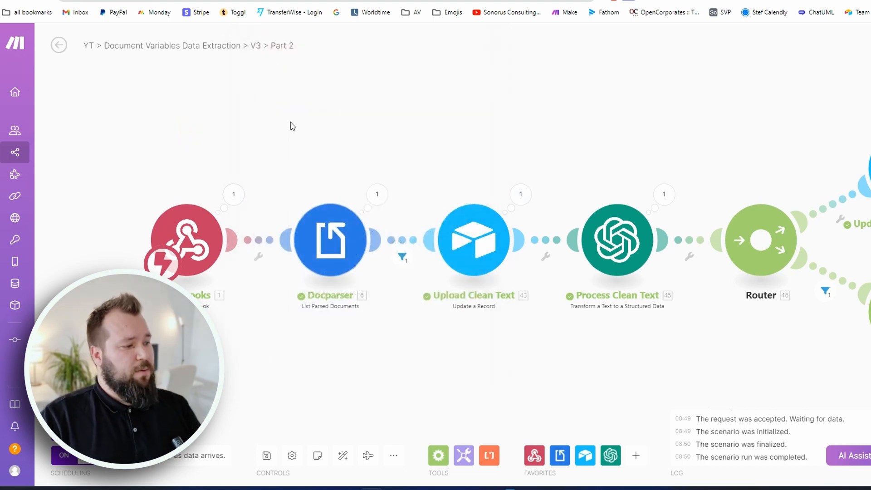
Step: Examine the Docparser List Parsed Documents settings and the filter that follows the module
{"action": "left_click", "coordinate": [330, 240]}
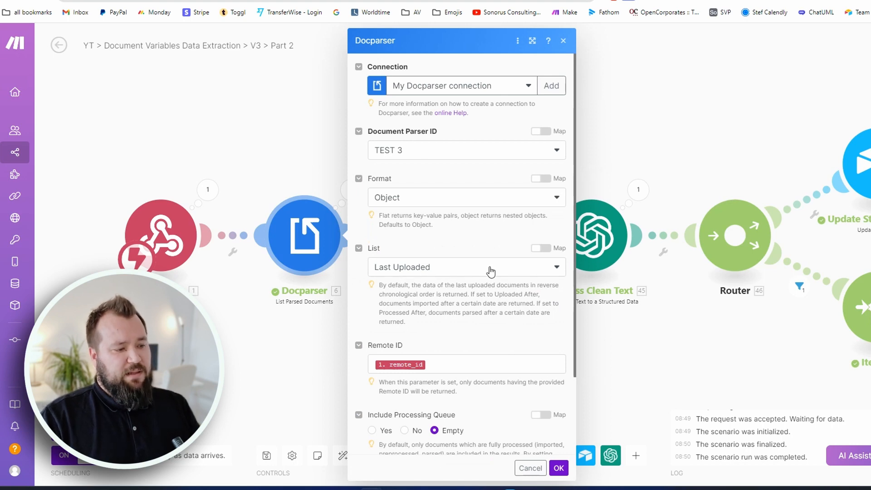
{"action": "scroll", "coordinate": [490, 272], "scroll_direction": "down", "scroll_amount": 1}
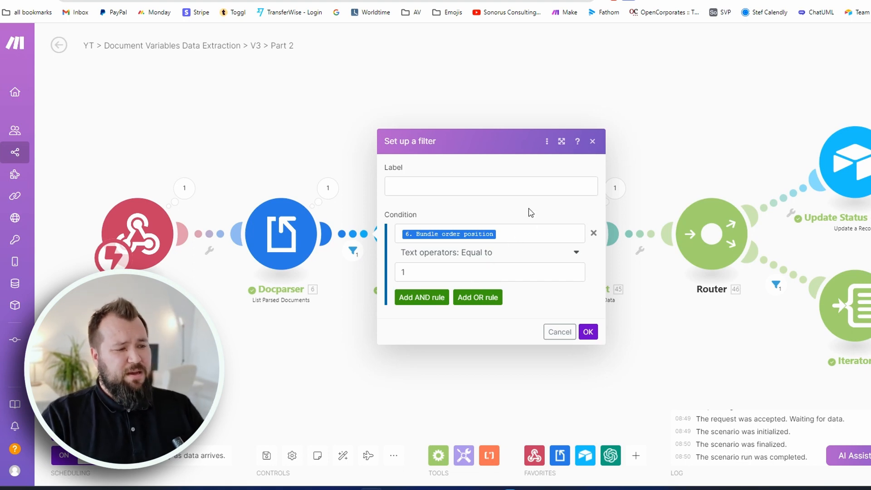
Step: Close the filter, open the Upload Clean Text module, and view the first document's Extracted Text in the Airtable Documents table
{"action": "left_click", "coordinate": [360, 176]}
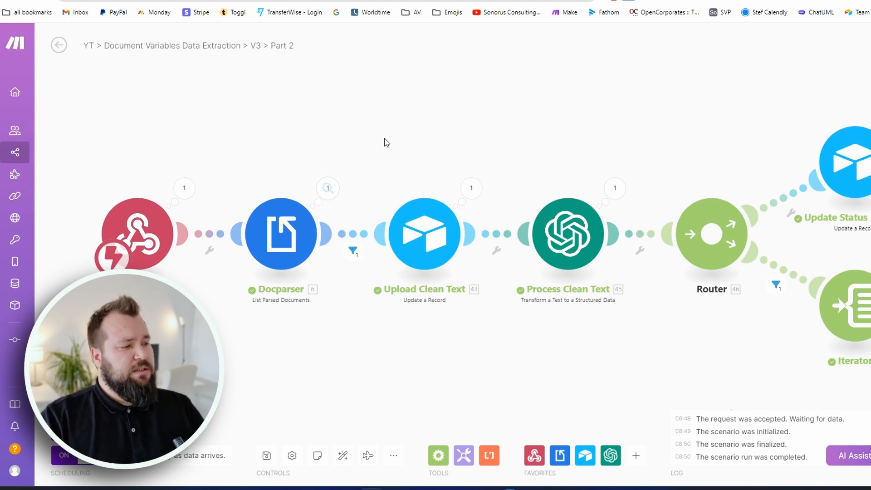
{"action": "left_click_drag", "start_coordinate": [408, 124], "coordinate": [361, 112]}
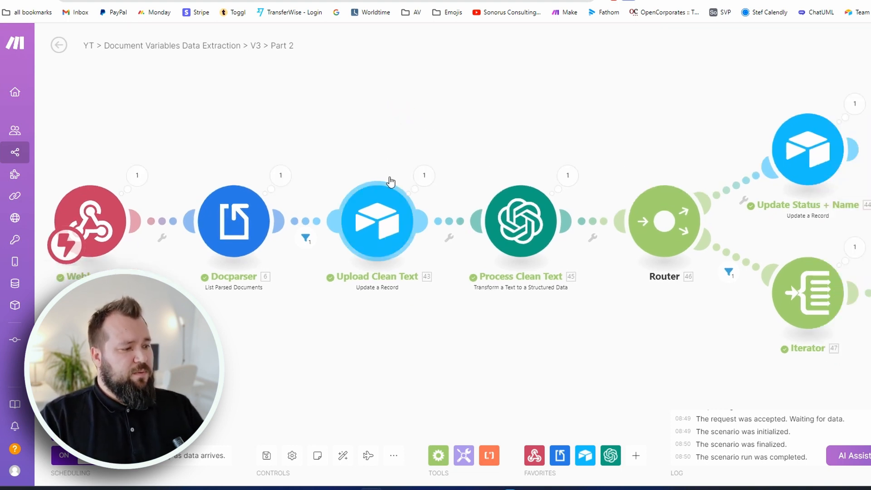
{"action": "left_click", "coordinate": [382, 241]}
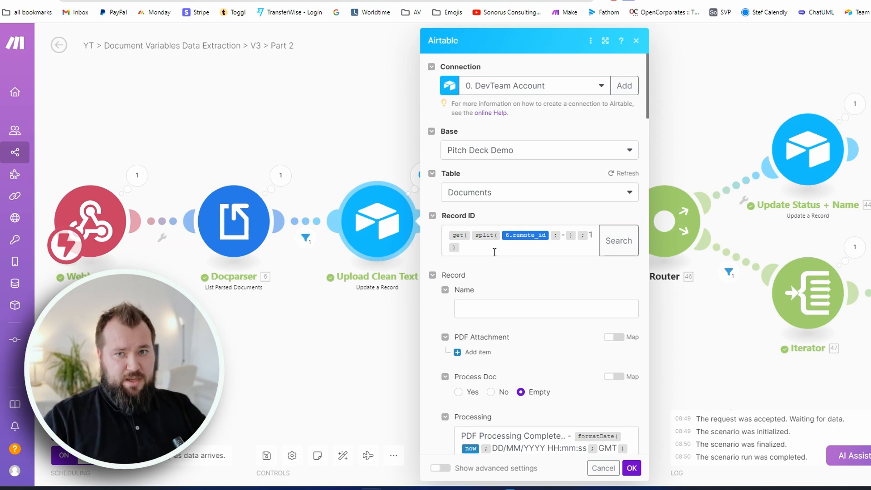
{"action": "left_click", "coordinate": [391, 1]}
{"action": "left_click", "coordinate": [649, 116]}
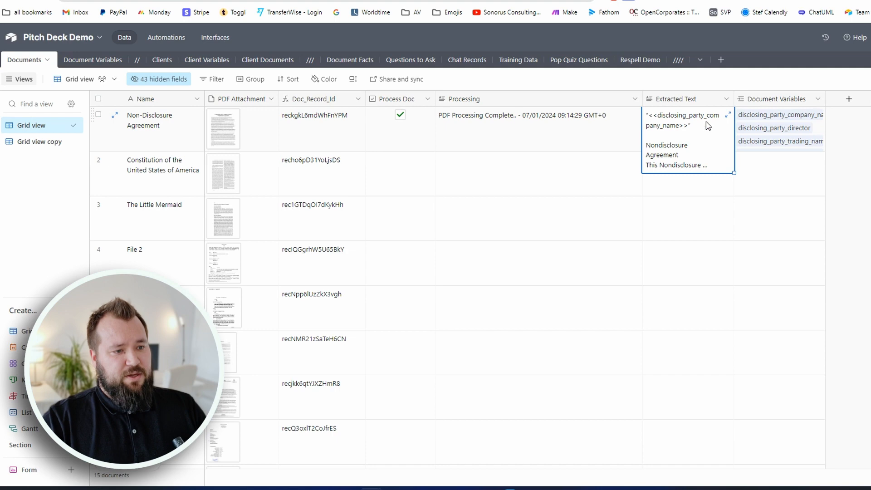
Step: Return to the Make scenario, examine the Upload Clean Text module's Processing and Extracted Text mappings, and close the module
{"action": "left_click", "coordinate": [318, 1]}
{"action": "scroll", "coordinate": [520, 249], "scroll_direction": "down", "scroll_amount": 3}
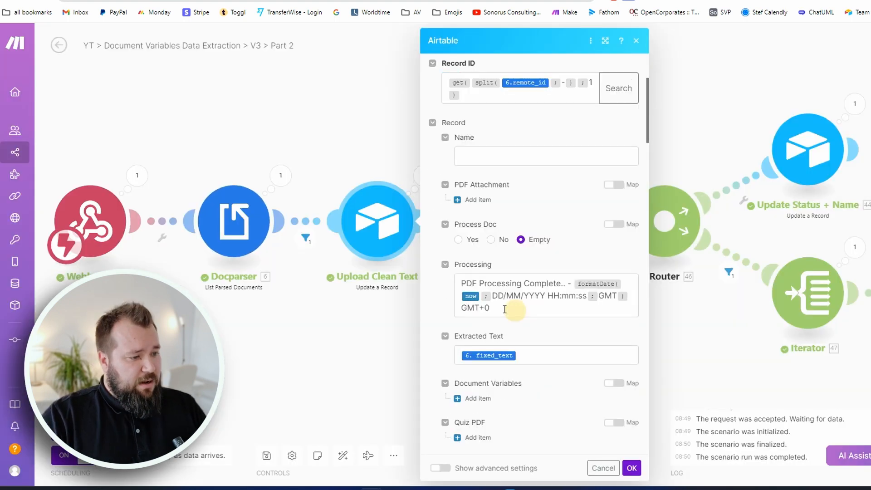
{"action": "left_click_drag", "start_coordinate": [505, 308], "coordinate": [463, 282]}
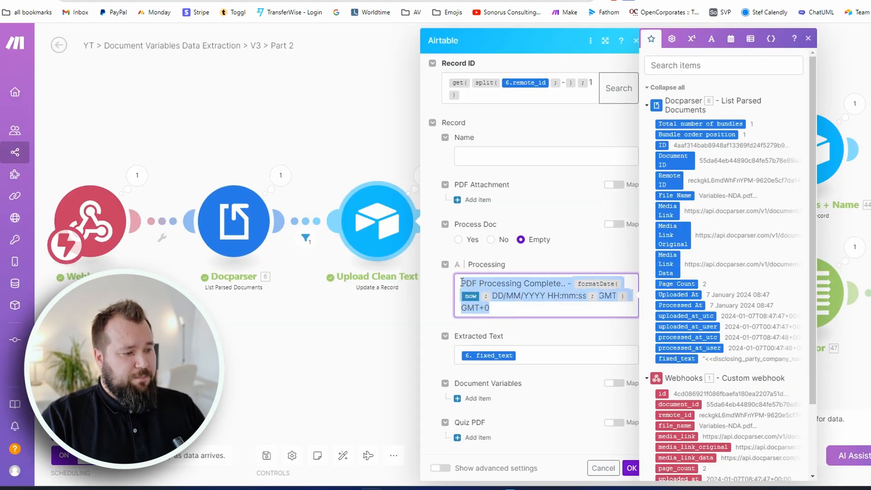
{"action": "left_click", "coordinate": [530, 287]}
{"action": "left_click", "coordinate": [551, 351]}
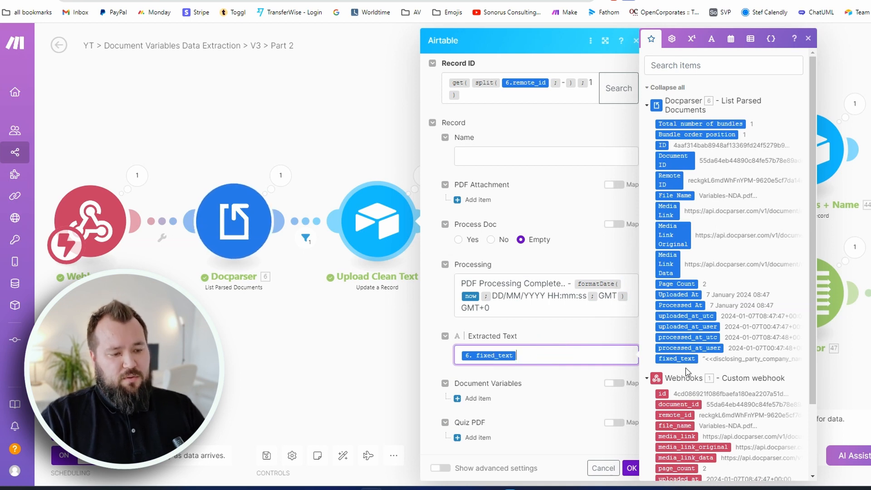
{"action": "left_click", "coordinate": [348, 335]}
Step: Open the Process Clean Text OpenAI module and examine its Text to Parse mapping and prompt
{"action": "left_click_drag", "start_coordinate": [601, 348], "coordinate": [503, 343]}
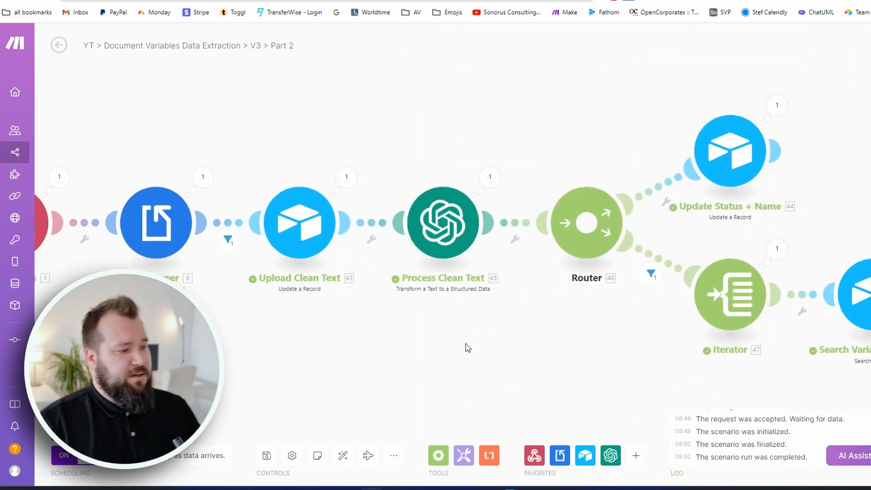
{"action": "left_click_drag", "start_coordinate": [505, 368], "coordinate": [453, 373]}
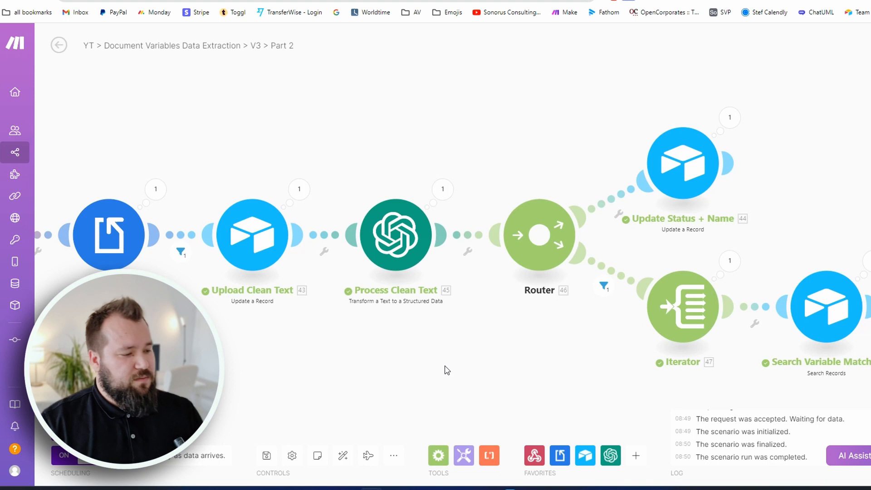
{"action": "left_click", "coordinate": [393, 239]}
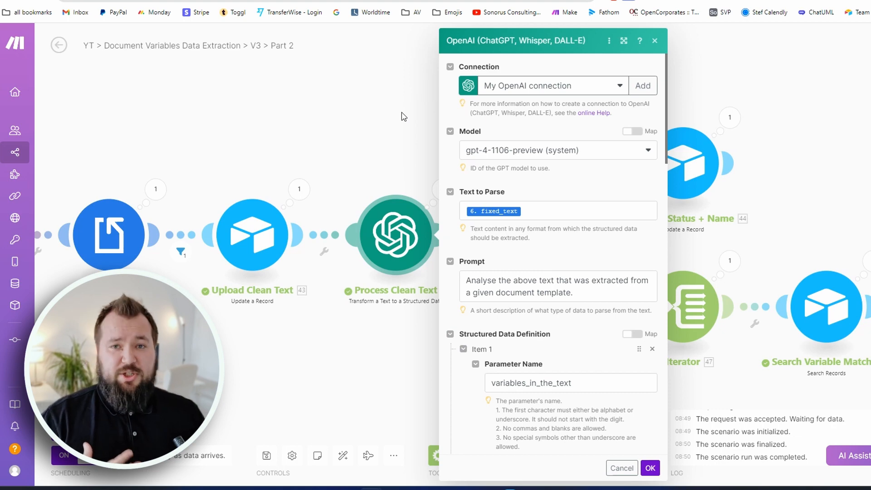
{"action": "left_click", "coordinate": [555, 207]}
{"action": "left_click", "coordinate": [591, 185]}
{"action": "scroll", "coordinate": [501, 183], "scroll_direction": "down", "scroll_amount": 2}
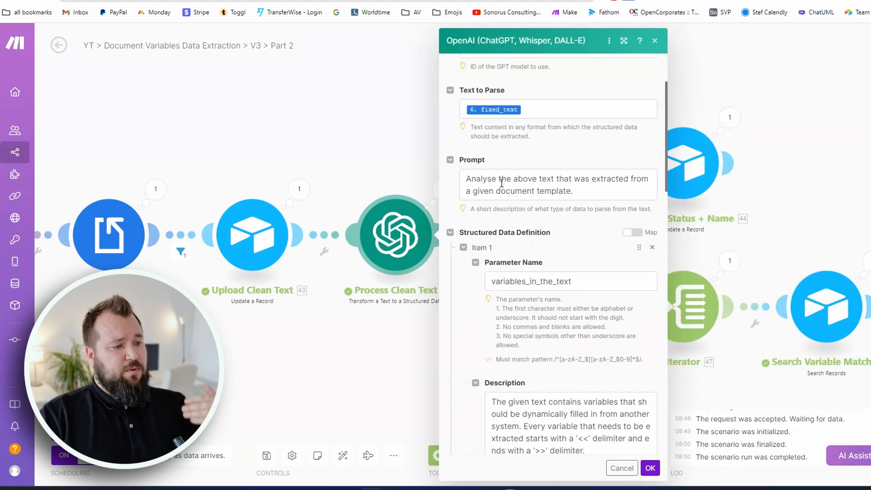
{"action": "left_click_drag", "start_coordinate": [468, 180], "coordinate": [607, 192]}
{"action": "left_click", "coordinate": [606, 190]}
{"action": "triple_click", "coordinate": [598, 191]}
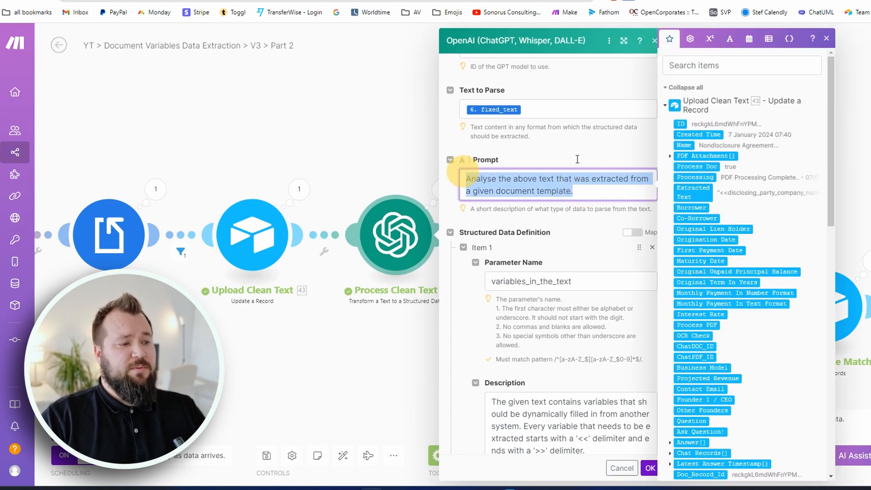
{"action": "left_click", "coordinate": [607, 154]}
Step: Review the name and description of the variables_in_the_text parameter in the Structured Data Definition
{"action": "scroll", "coordinate": [494, 199], "scroll_direction": "down", "scroll_amount": 1}
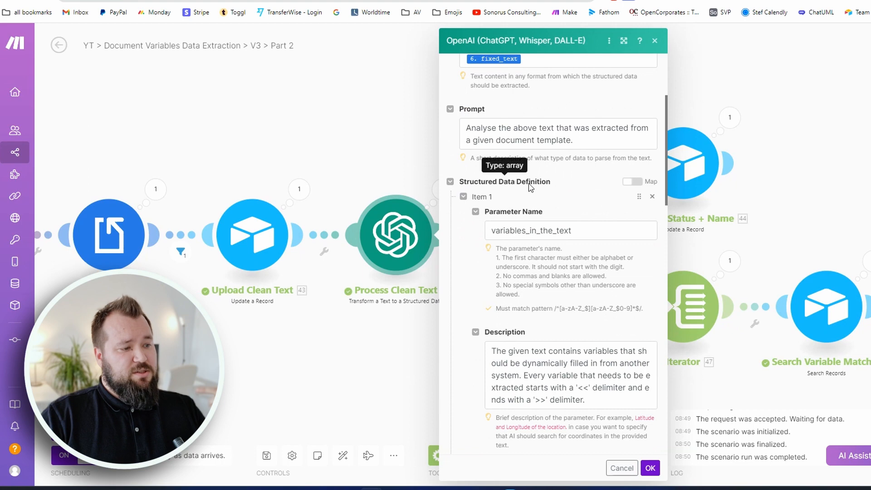
{"action": "double_click", "coordinate": [493, 230]}
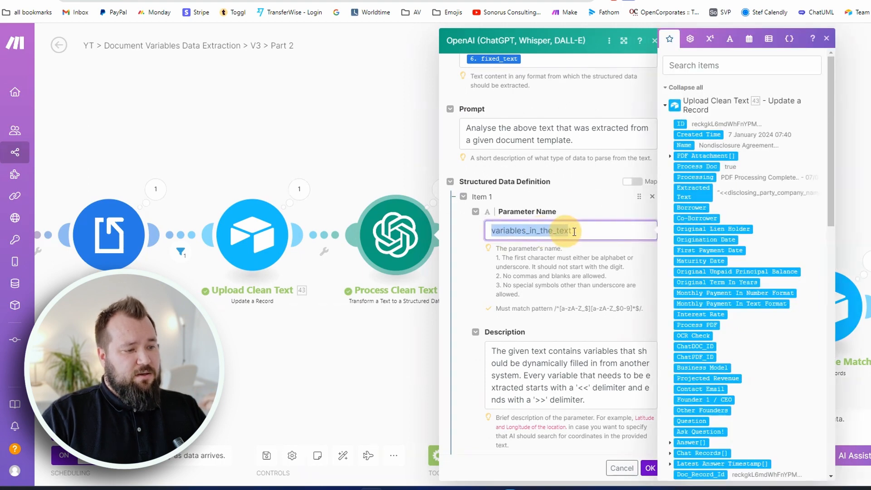
{"action": "left_click_drag", "start_coordinate": [492, 232], "coordinate": [573, 231]}
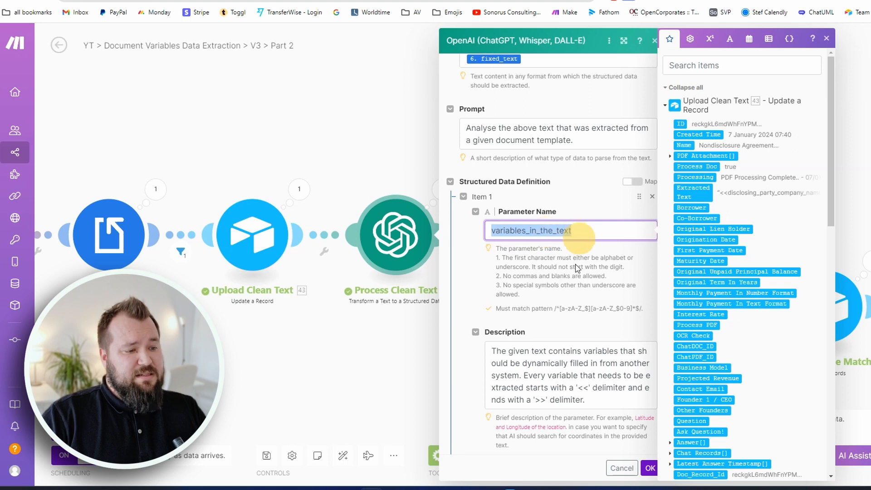
{"action": "left_click", "coordinate": [577, 268]}
{"action": "scroll", "coordinate": [545, 273], "scroll_direction": "down", "scroll_amount": 2}
{"action": "left_click_drag", "start_coordinate": [495, 250], "coordinate": [598, 297]}
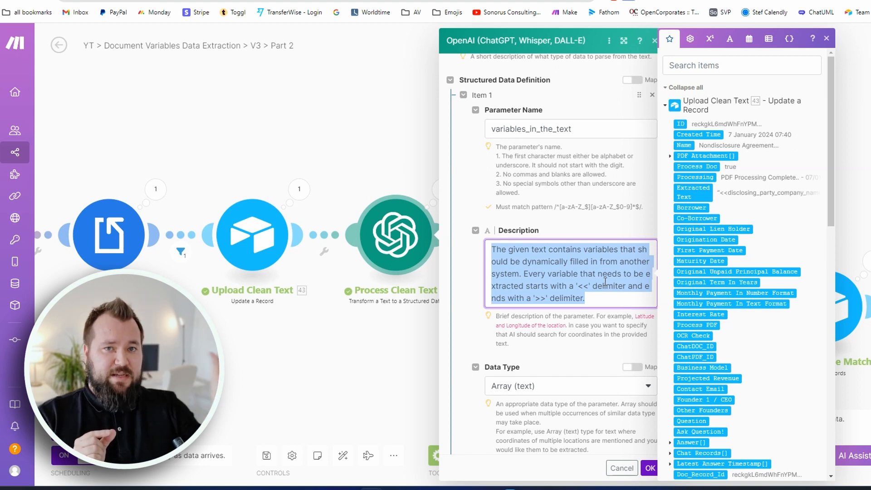
{"action": "scroll", "coordinate": [605, 281], "scroll_direction": "down", "scroll_amount": 2}
{"action": "left_click", "coordinate": [575, 236]}
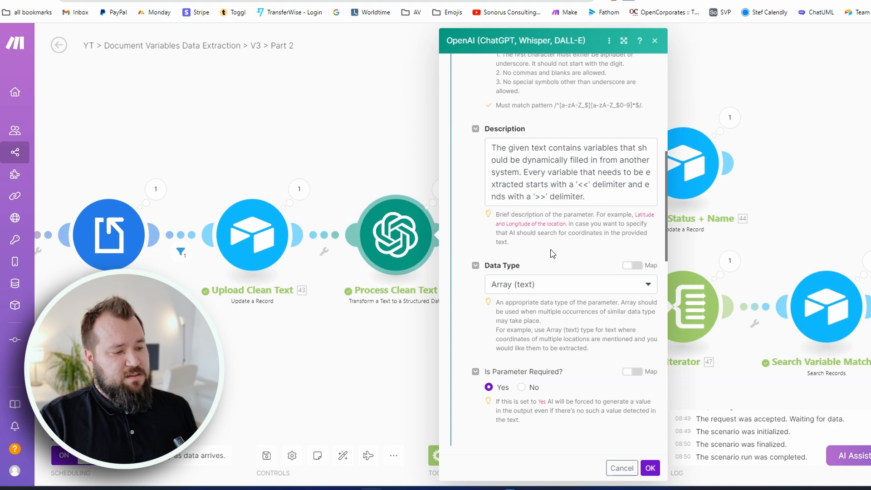
Step: Examine the type_of_document parameter's description, data type, value examples and required setting, and confirm the OpenAI module
{"action": "scroll", "coordinate": [552, 253], "scroll_direction": "down", "scroll_amount": 4}
{"action": "scroll", "coordinate": [570, 304], "scroll_direction": "down", "scroll_amount": 2}
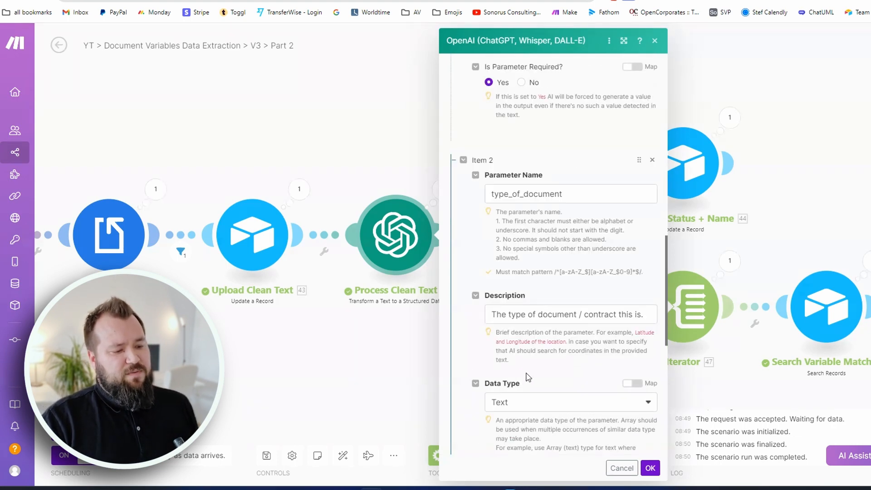
{"action": "scroll", "coordinate": [563, 381], "scroll_direction": "down", "scroll_amount": 5}
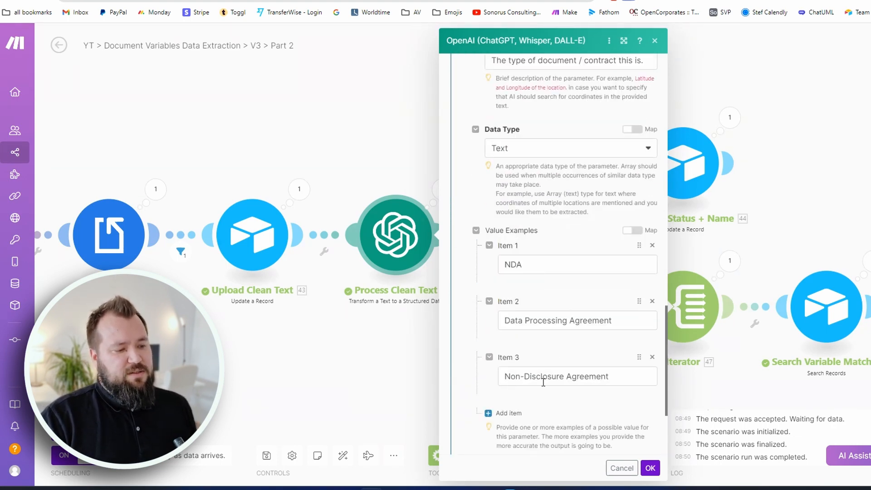
{"action": "scroll", "coordinate": [551, 247], "scroll_direction": "up", "scroll_amount": 3}
{"action": "scroll", "coordinate": [590, 272], "scroll_direction": "down", "scroll_amount": 6}
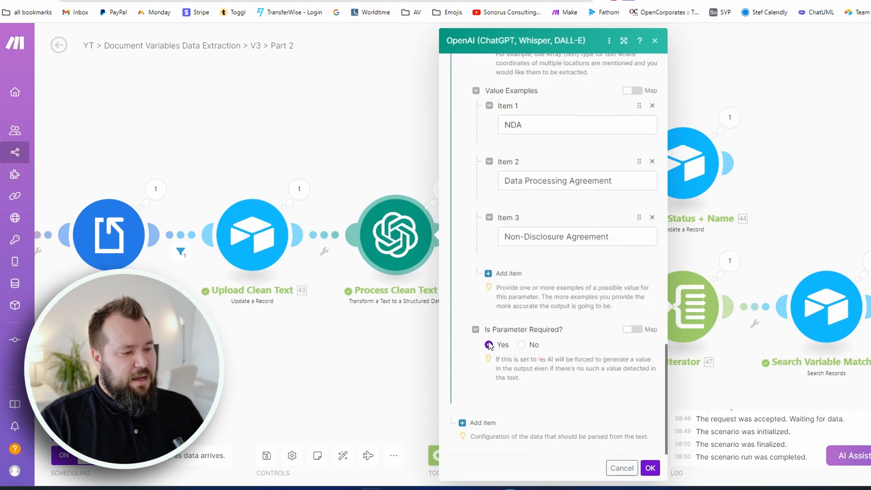
{"action": "scroll", "coordinate": [509, 227], "scroll_direction": "up", "scroll_amount": 12}
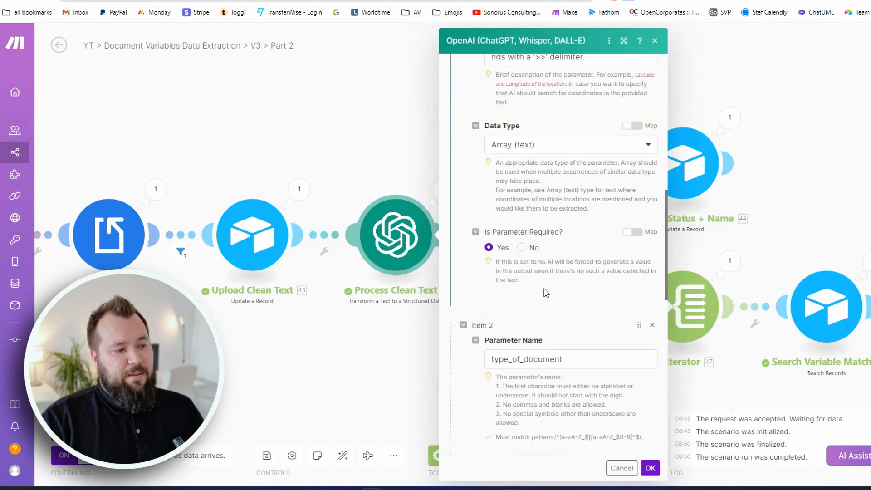
{"action": "scroll", "coordinate": [546, 293], "scroll_direction": "down", "scroll_amount": 10}
{"action": "left_click", "coordinate": [651, 467]}
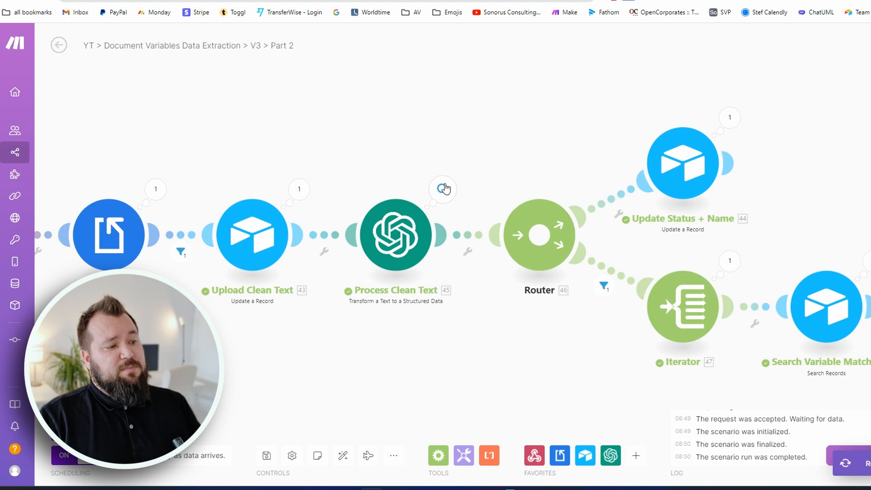
Step: Inspect the Process Clean Text module's last output, covering type_of_document and the expanded variables_in_the_text array
{"action": "left_click", "coordinate": [443, 189]}
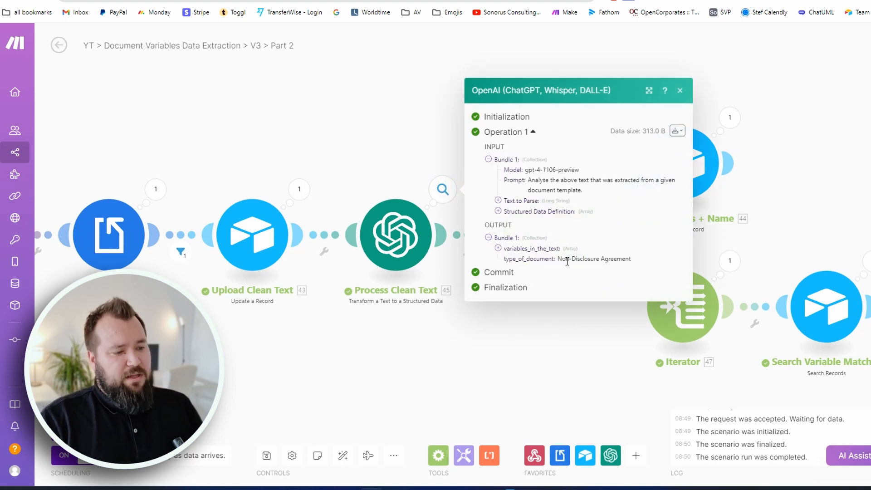
{"action": "left_click_drag", "start_coordinate": [560, 258], "coordinate": [638, 257]}
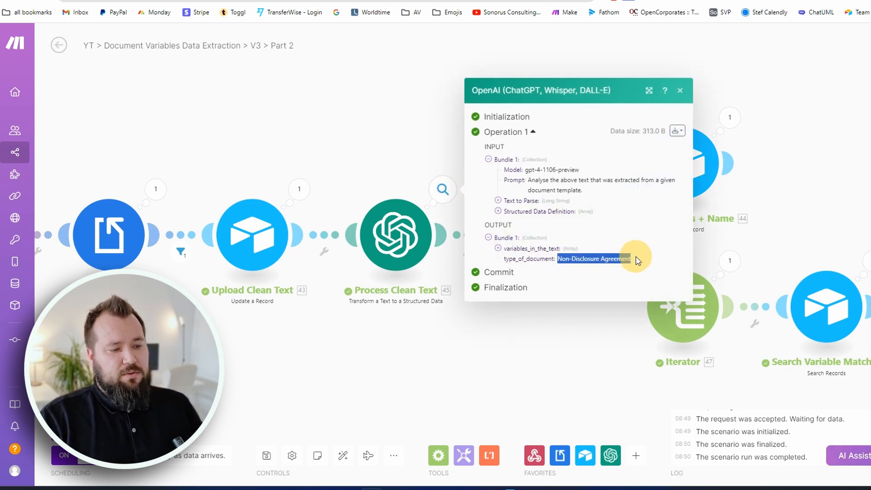
{"action": "left_click", "coordinate": [533, 249]}
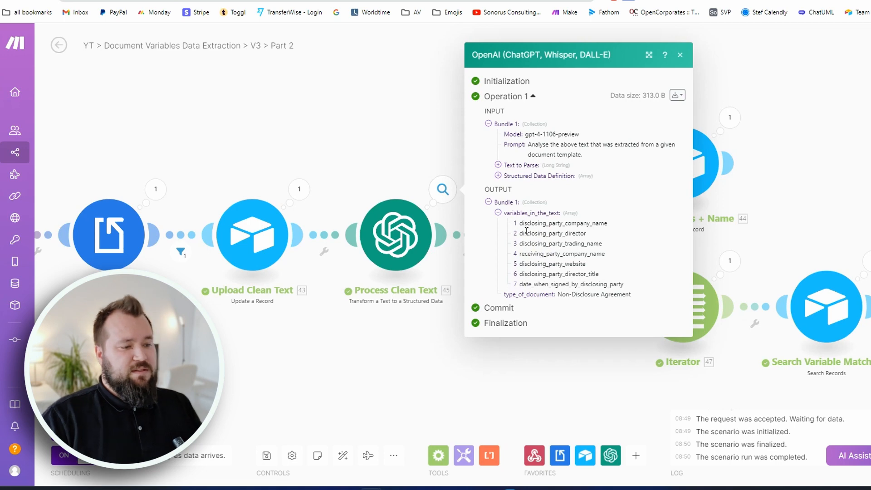
{"action": "left_click_drag", "start_coordinate": [533, 223], "coordinate": [602, 271]}
{"action": "left_click", "coordinate": [357, 336]}
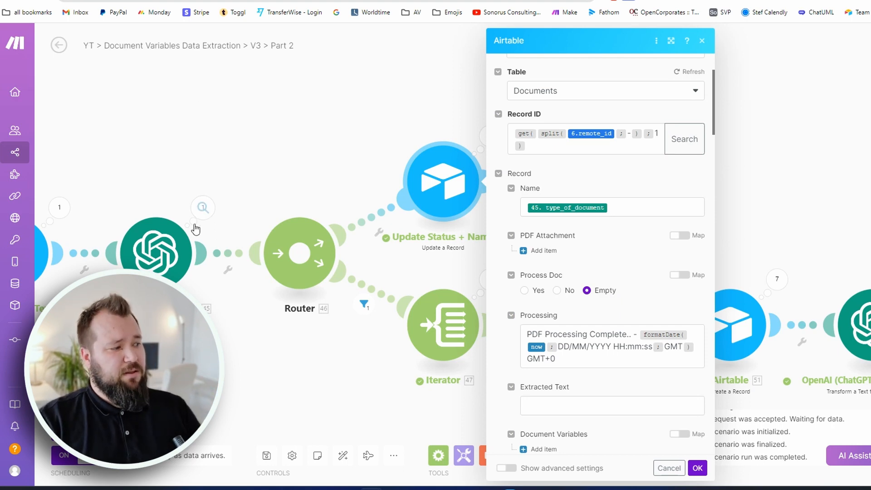
Step: Review the Name and Processing mappings in the Update Status + Name module and close it
{"action": "scroll", "coordinate": [594, 281], "scroll_direction": "down", "scroll_amount": 2}
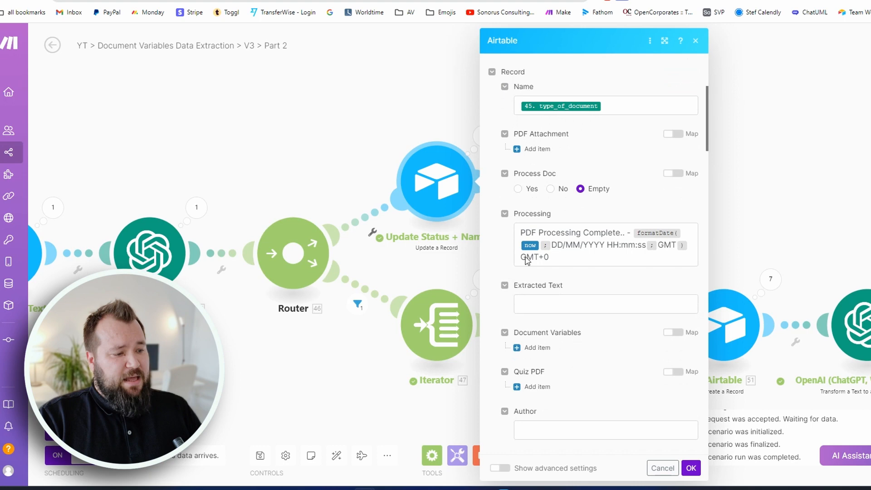
{"action": "left_click_drag", "start_coordinate": [472, 234], "coordinate": [453, 238]}
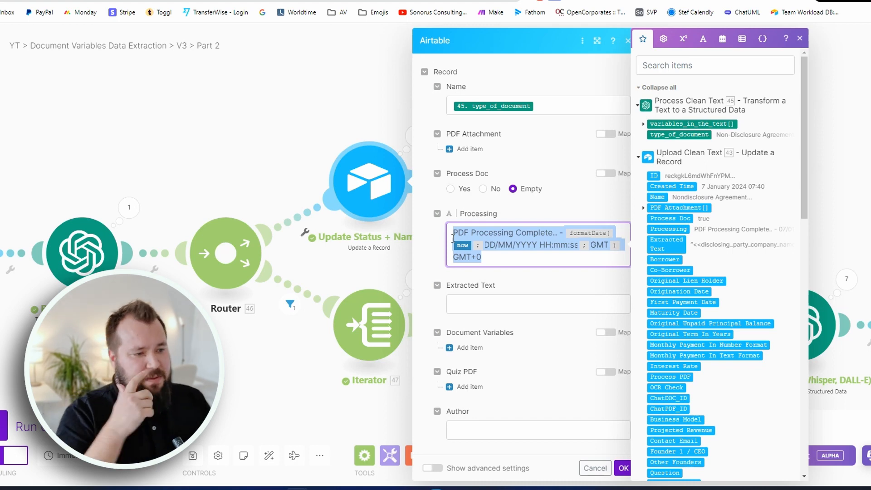
{"action": "scroll", "coordinate": [505, 227], "scroll_direction": "down", "scroll_amount": 1}
{"action": "left_click", "coordinate": [405, 240]}
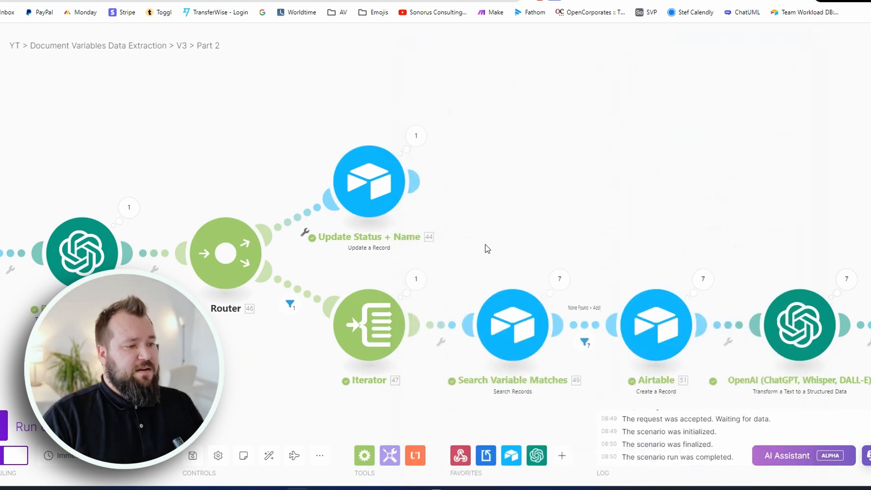
Step: Check the filter on the Router's lower route and open the Iterator to view its settings
{"action": "left_click_drag", "start_coordinate": [296, 368], "coordinate": [277, 290]}
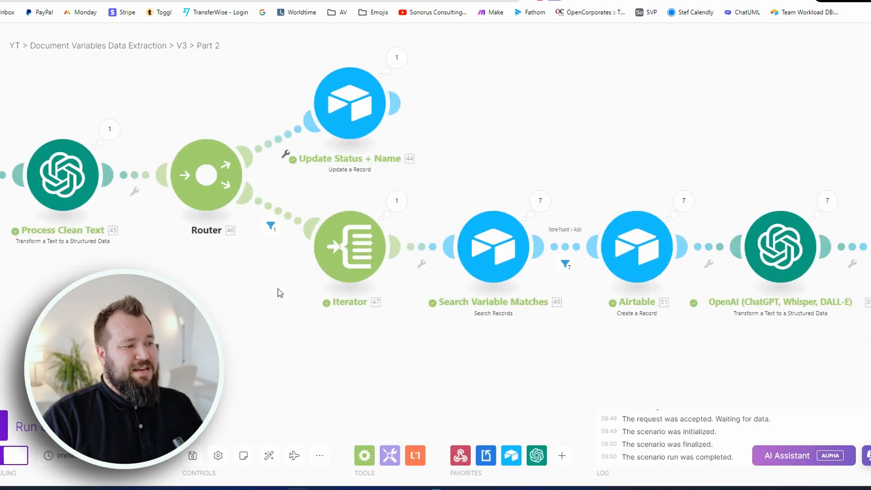
{"action": "left_click", "coordinate": [270, 224]}
{"action": "left_click", "coordinate": [192, 285]}
{"action": "left_click_drag", "start_coordinate": [481, 366], "coordinate": [330, 366]}
{"action": "left_click", "coordinate": [210, 258]}
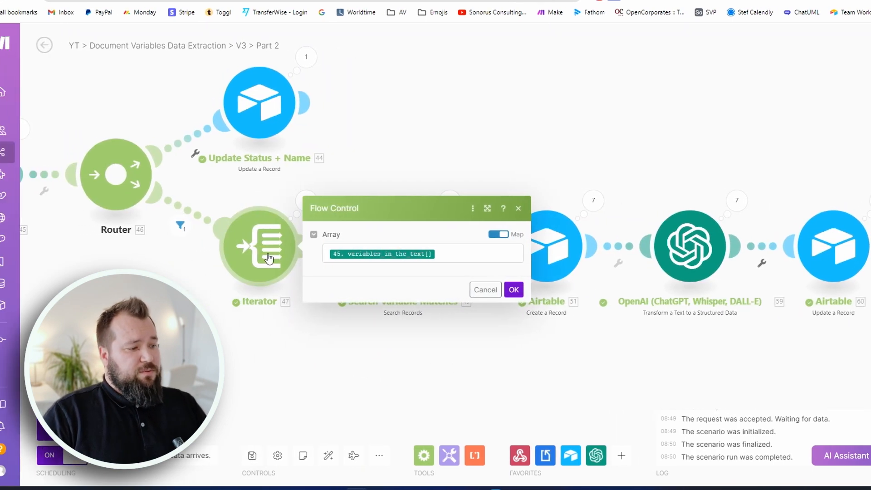
Step: Remove the Pop Quiz Questions "Does not exist" condition from the filter between the Router and the Iterator, and save the filter
{"action": "left_click", "coordinate": [179, 207]}
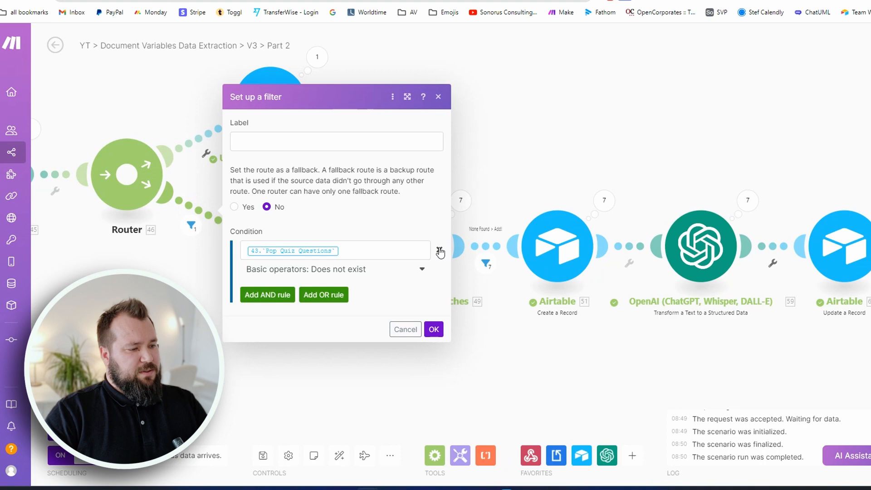
{"action": "left_click", "coordinate": [440, 251]}
{"action": "left_click", "coordinate": [434, 284]}
{"action": "left_click_drag", "start_coordinate": [432, 374], "coordinate": [505, 383]}
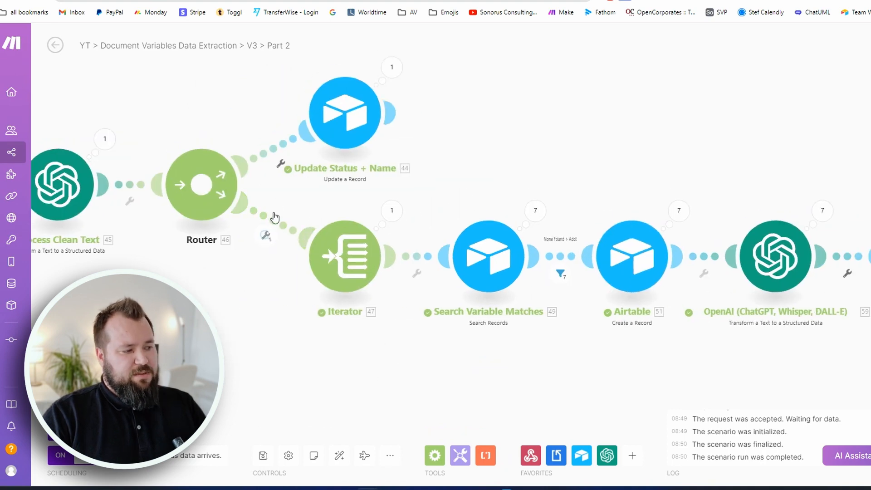
Step: Review the Iterator's Array mapping to the variables_in_the_text array from the Process Clean Text module, and close its settings
{"action": "left_click_drag", "start_coordinate": [383, 331], "coordinate": [360, 320]}
{"action": "left_click", "coordinate": [327, 253]}
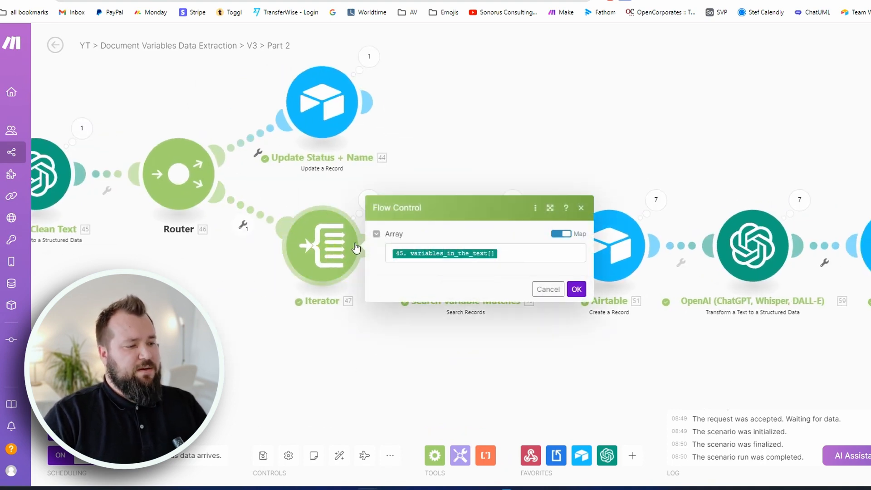
{"action": "left_click", "coordinate": [523, 255]}
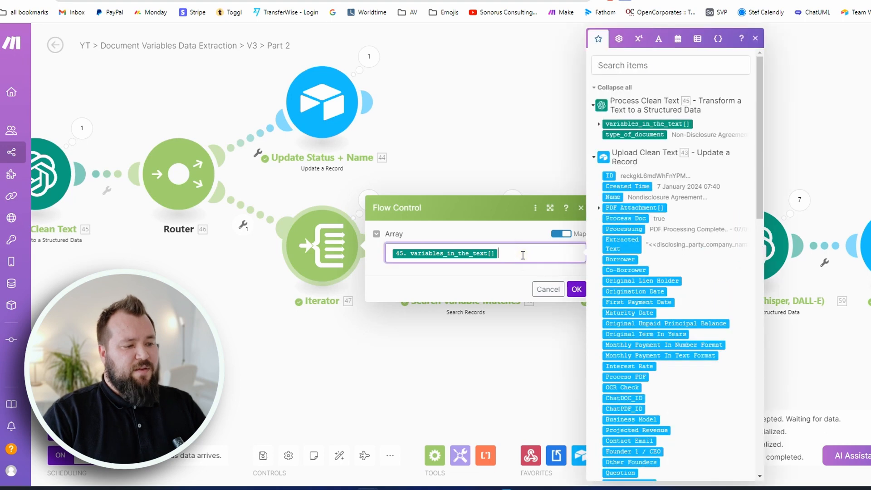
{"action": "left_click_drag", "start_coordinate": [451, 329], "coordinate": [352, 328]}
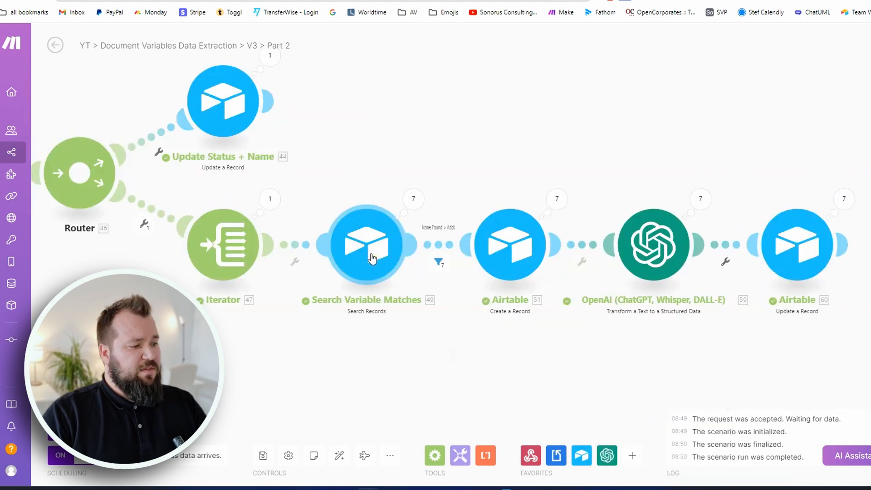
Step: Open the Search Variable Matches module's settings and compare them with the Name column of Airtable's Document Variables table
{"action": "left_click", "coordinate": [372, 257]}
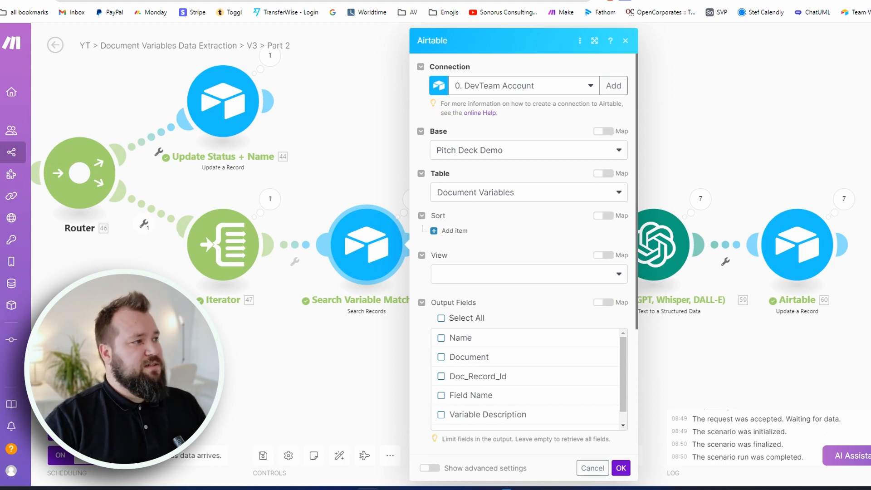
{"action": "left_click", "coordinate": [309, 1]}
{"action": "left_click", "coordinate": [209, 58]}
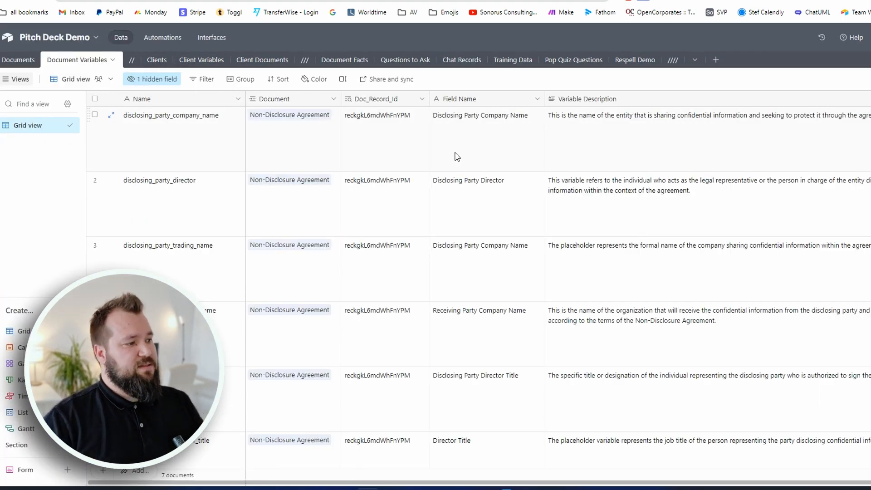
{"action": "left_click", "coordinate": [216, 155]}
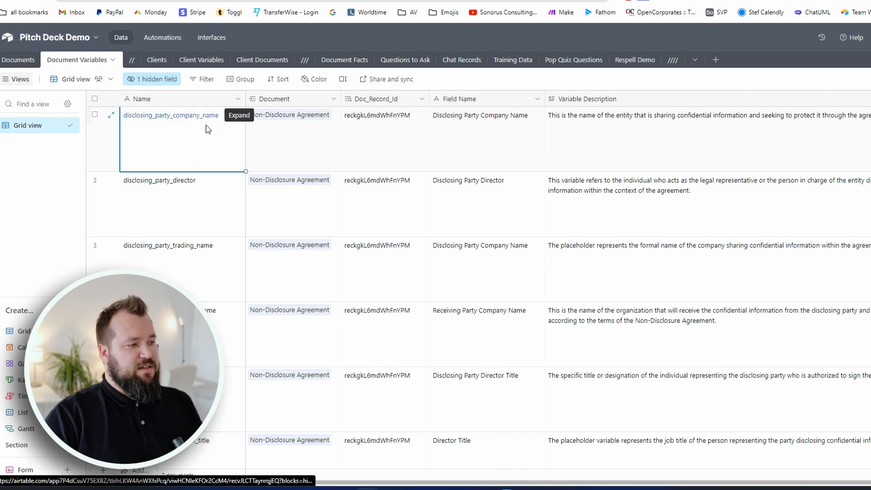
{"action": "left_click", "coordinate": [391, 134]}
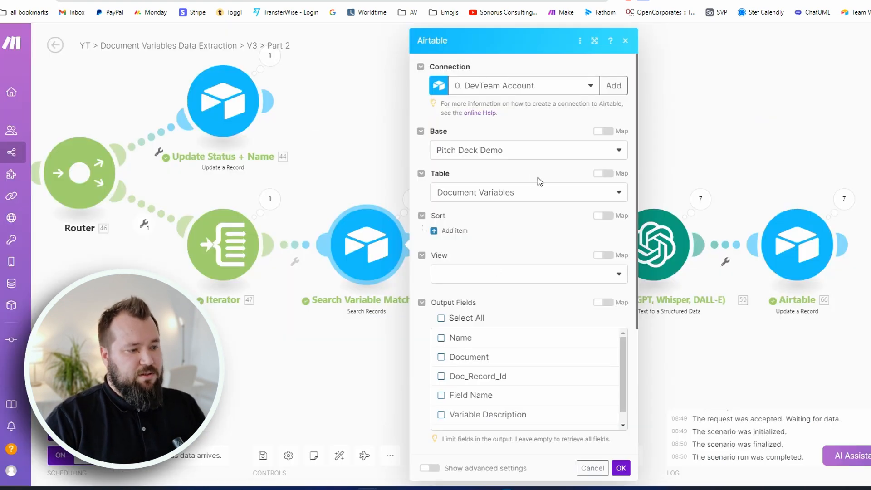
Step: Review the Search Variable Matches formula on Name and Doc_Record_Id along with its Limit, and close the module
{"action": "scroll", "coordinate": [517, 165], "scroll_direction": "down", "scroll_amount": 3}
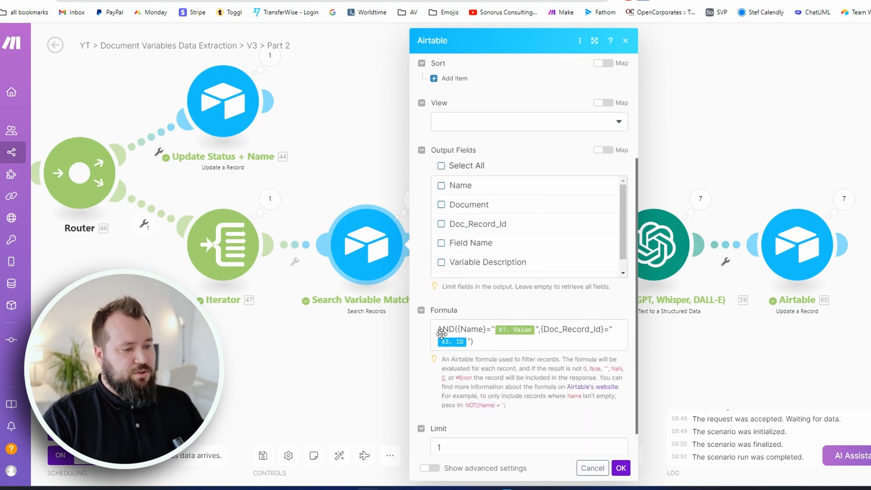
{"action": "left_click", "coordinate": [595, 40]}
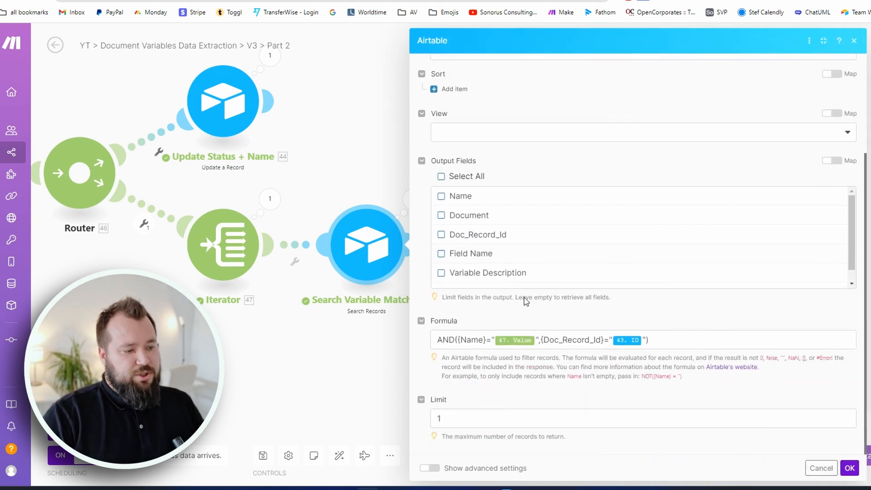
{"action": "left_click", "coordinate": [479, 338]}
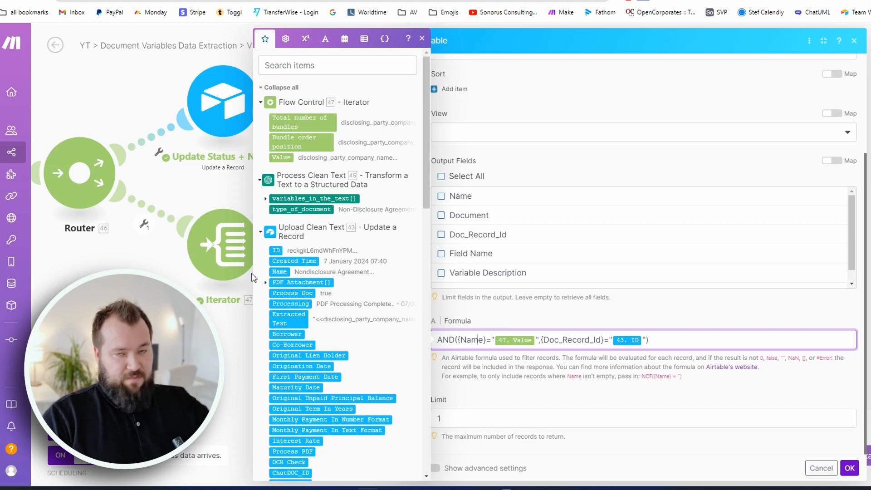
{"action": "left_click_drag", "start_coordinate": [541, 340], "coordinate": [601, 340]}
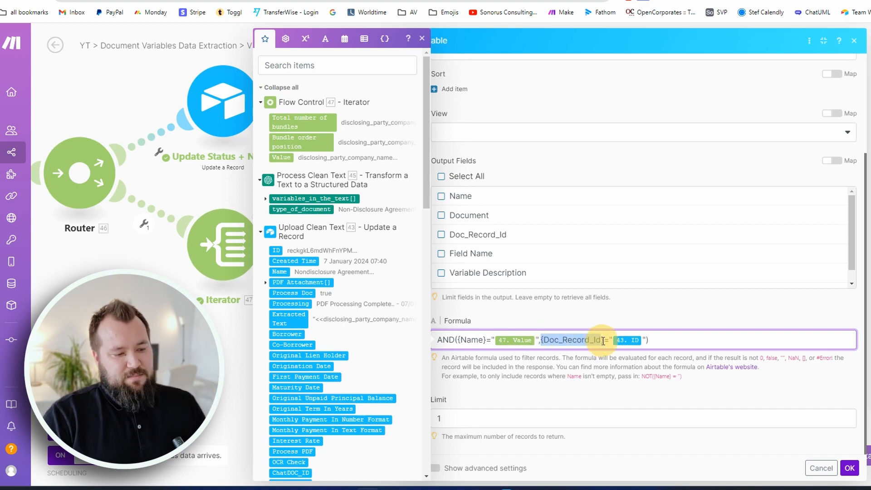
{"action": "scroll", "coordinate": [603, 341], "scroll_direction": "up", "scroll_amount": 5}
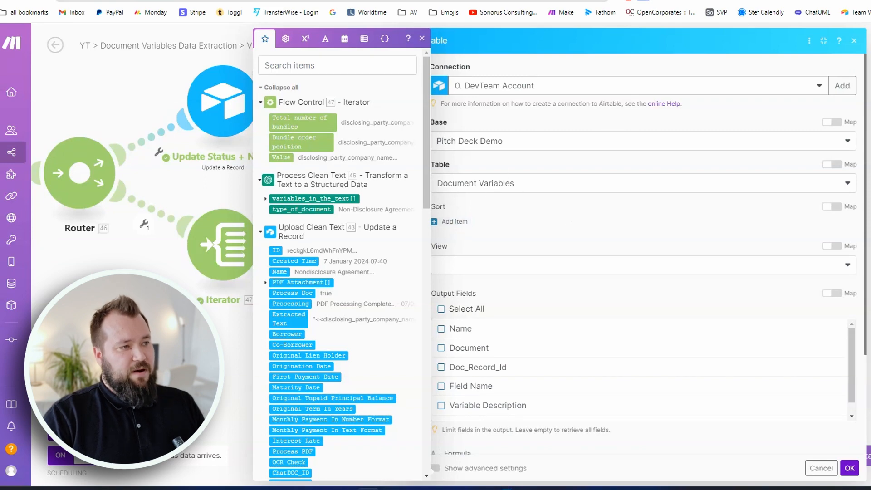
{"action": "left_click", "coordinate": [349, 1]}
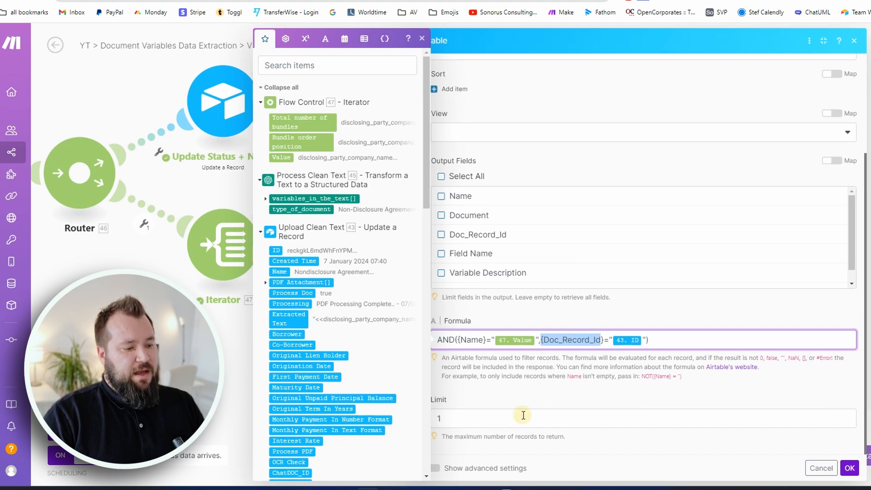
{"action": "left_click", "coordinate": [522, 415]}
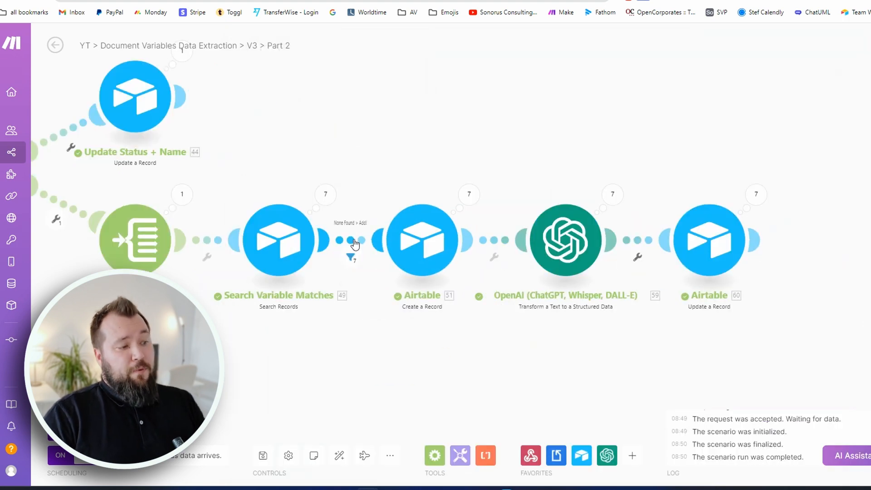
Step: Check the "None Found > Add!" filter condition and inspect the Name mapping in the Airtable Create a Record module
{"action": "left_click", "coordinate": [352, 240]}
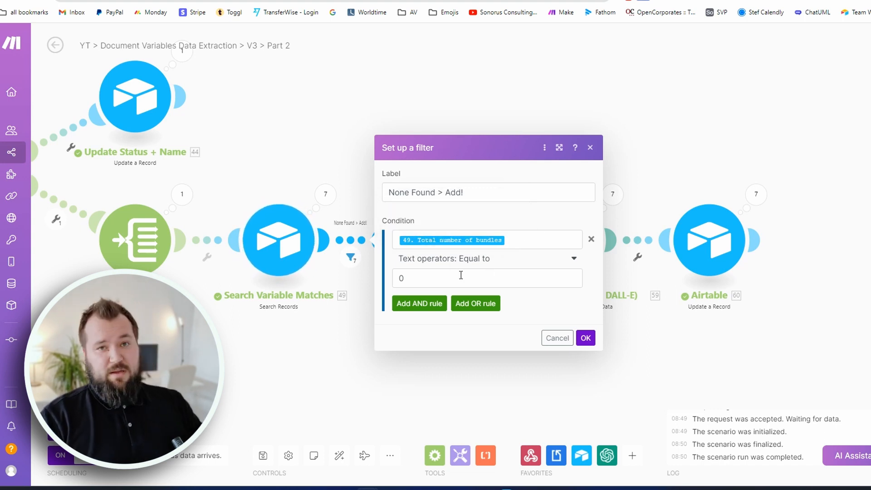
{"action": "left_click", "coordinate": [294, 350]}
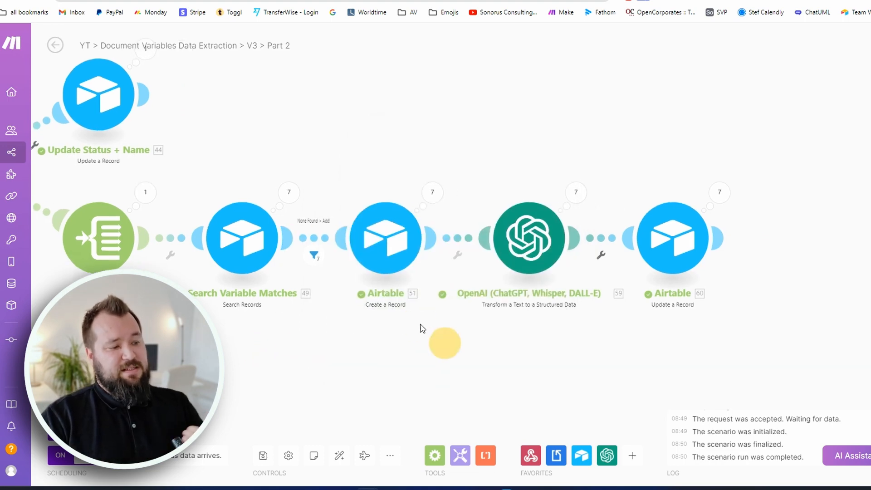
{"action": "left_click", "coordinate": [373, 249]}
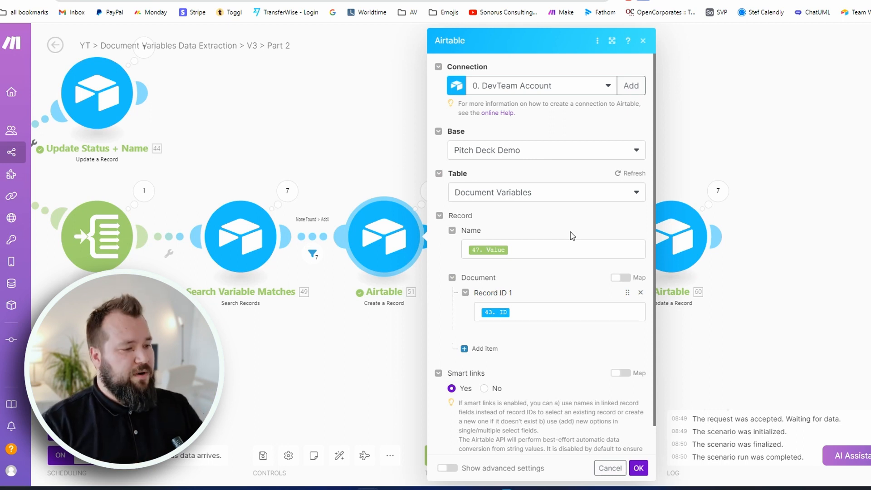
{"action": "left_click", "coordinate": [545, 239]}
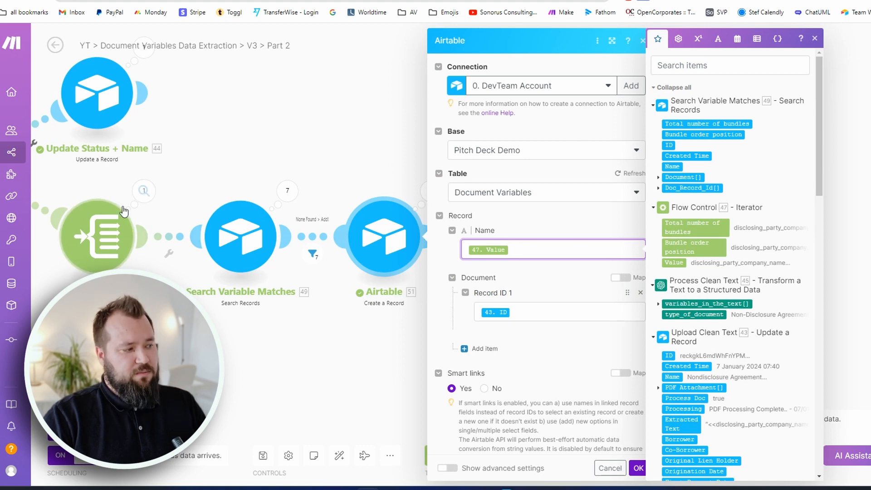
{"action": "left_click", "coordinate": [559, 223]}
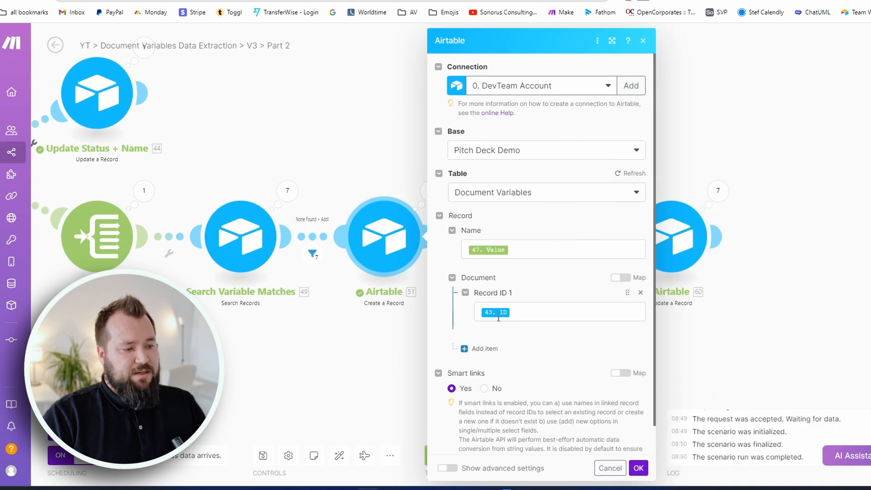
Step: Trace the Create a Record module's Document record ID mapping back to the Upload Clean Text module, and close the settings
{"action": "scroll", "coordinate": [529, 313], "scroll_direction": "down", "scroll_amount": 1}
{"action": "left_click_drag", "start_coordinate": [142, 350], "coordinate": [285, 351]}
{"action": "scroll", "coordinate": [290, 351], "scroll_direction": "down", "scroll_amount": 3}
{"action": "left_click_drag", "start_coordinate": [167, 343], "coordinate": [367, 346]}
{"action": "left_click_drag", "start_coordinate": [220, 321], "coordinate": [326, 327]}
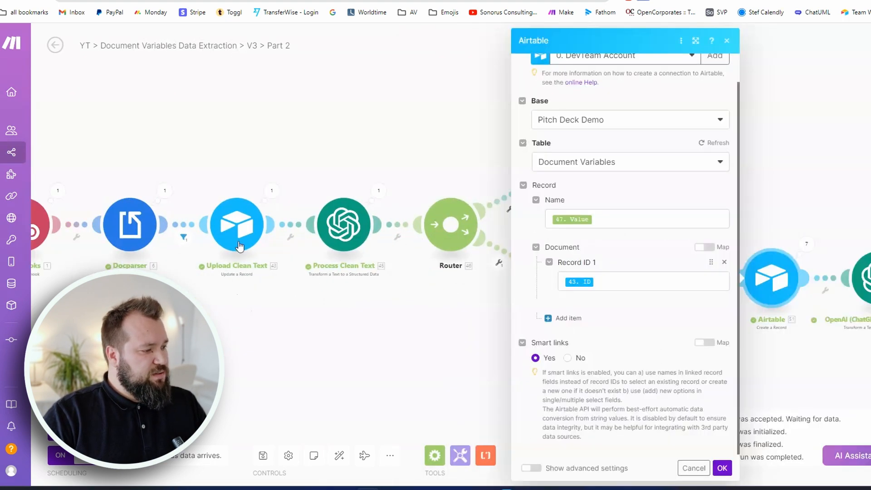
{"action": "left_click", "coordinate": [427, 326]}
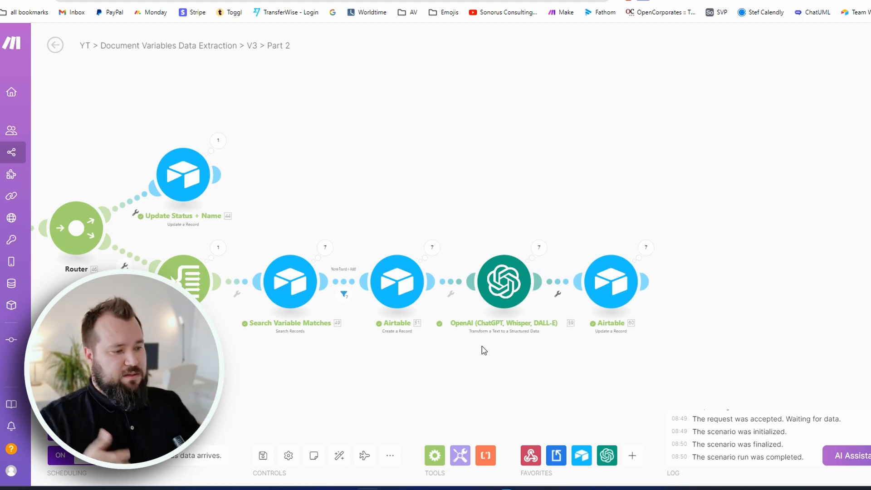
Step: Recheck the Name and Document mappings in the Airtable Create a Record module and close it
{"action": "left_click_drag", "start_coordinate": [515, 353], "coordinate": [477, 349]}
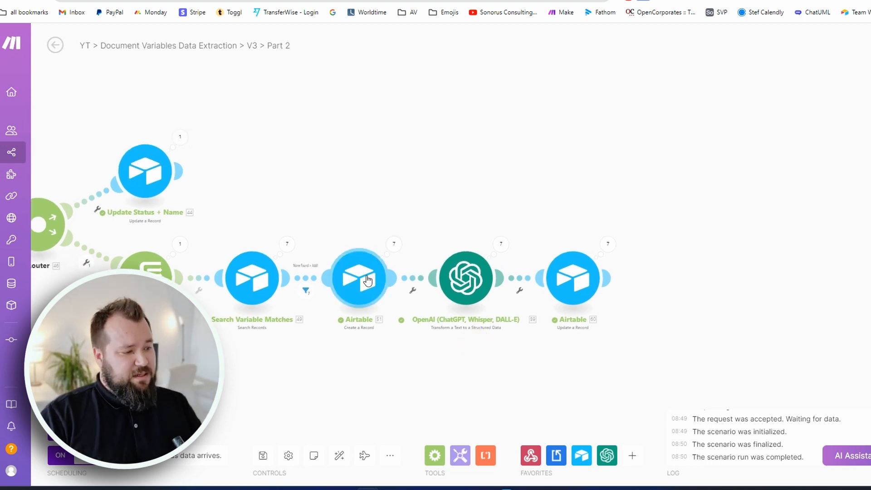
{"action": "left_click", "coordinate": [359, 303]}
{"action": "scroll", "coordinate": [523, 289], "scroll_direction": "down", "scroll_amount": 1}
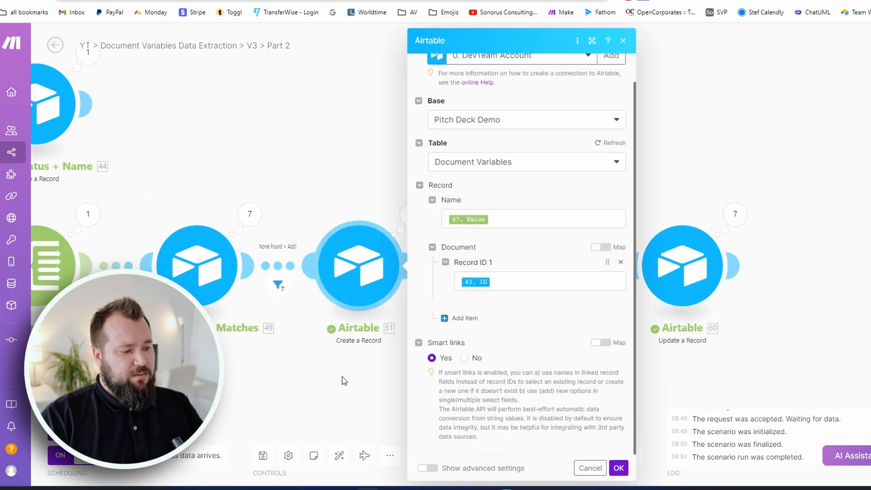
{"action": "left_click", "coordinate": [342, 377]}
{"action": "left_click_drag", "start_coordinate": [620, 368], "coordinate": [471, 373]}
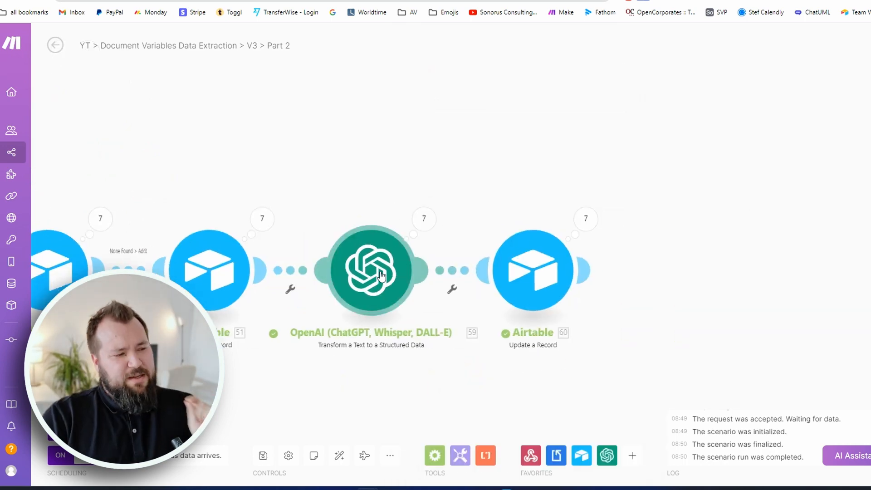
Step: Open the OpenAI module after Create a Record and review its model and the fixed_text mapping in Text to Parse
{"action": "left_click", "coordinate": [382, 276]}
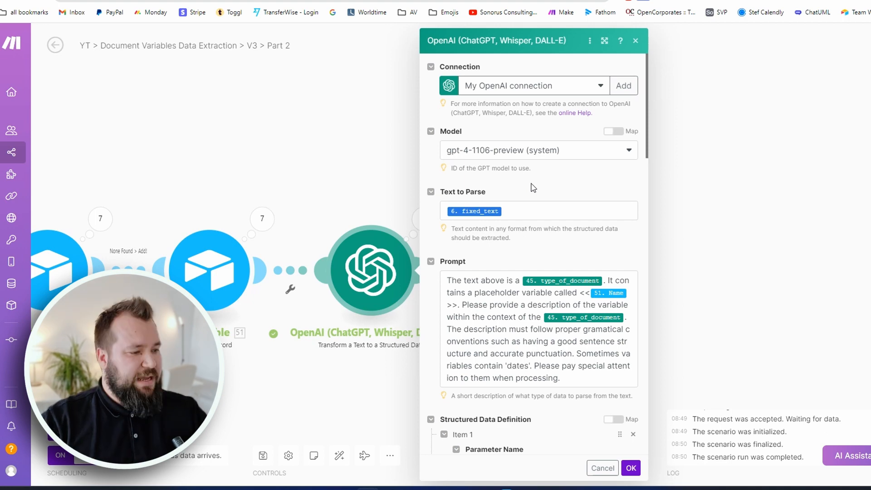
{"action": "left_click", "coordinate": [373, 357]}
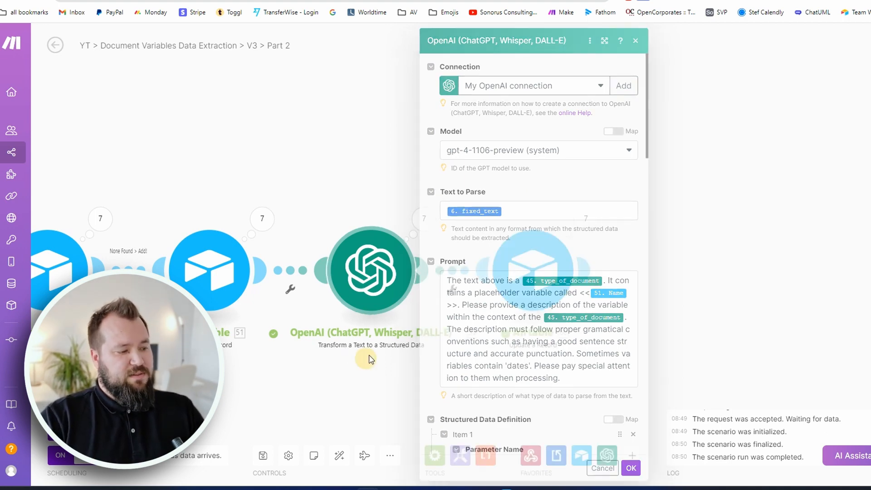
{"action": "left_click", "coordinate": [363, 274]}
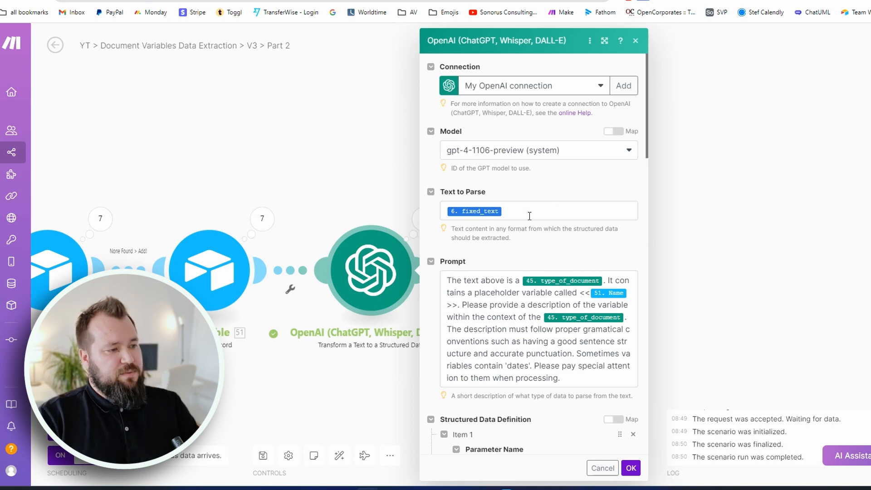
{"action": "left_click", "coordinate": [531, 215]}
{"action": "scroll", "coordinate": [542, 204], "scroll_direction": "down", "scroll_amount": 1}
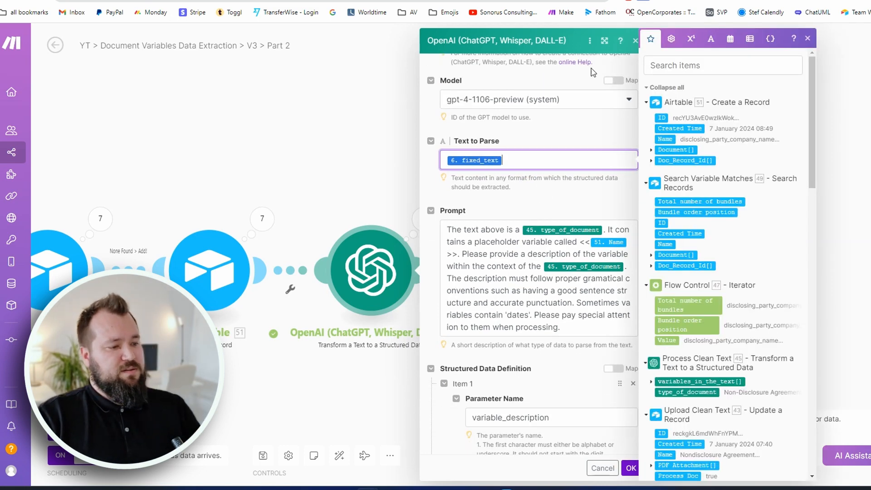
Step: Enlarge the OpenAI module's settings and read the prompt requesting a description of the placeholder variable
{"action": "left_click", "coordinate": [604, 40]}
{"action": "left_click", "coordinate": [464, 211]}
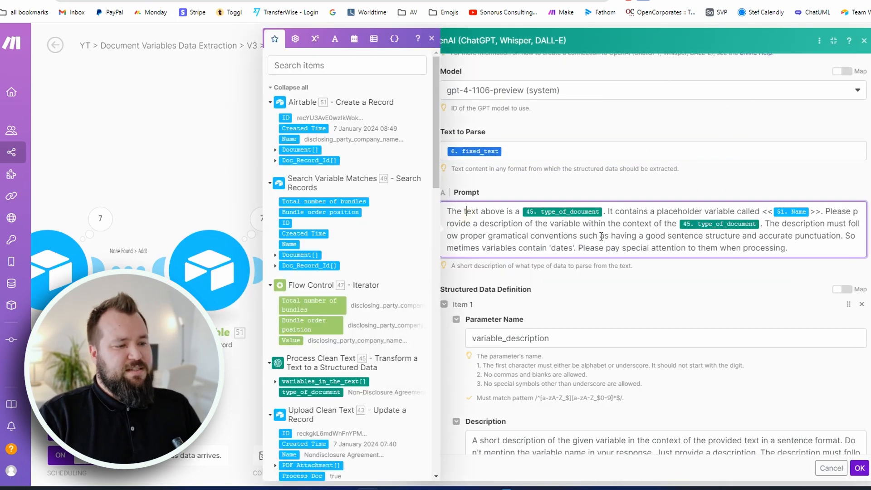
{"action": "left_click_drag", "start_coordinate": [623, 228], "coordinate": [662, 242]}
{"action": "left_click", "coordinate": [684, 212]}
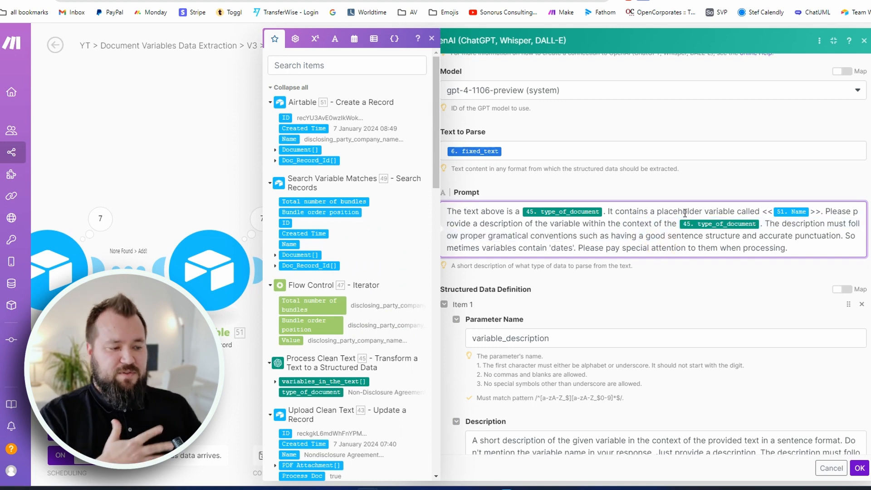
Step: Examine the description and data type of the variable_description parameter in the Structured Data Definition
{"action": "scroll", "coordinate": [680, 273], "scroll_direction": "down", "scroll_amount": 3}
{"action": "left_click", "coordinate": [599, 315]}
{"action": "left_click_drag", "start_coordinate": [477, 300], "coordinate": [467, 284]}
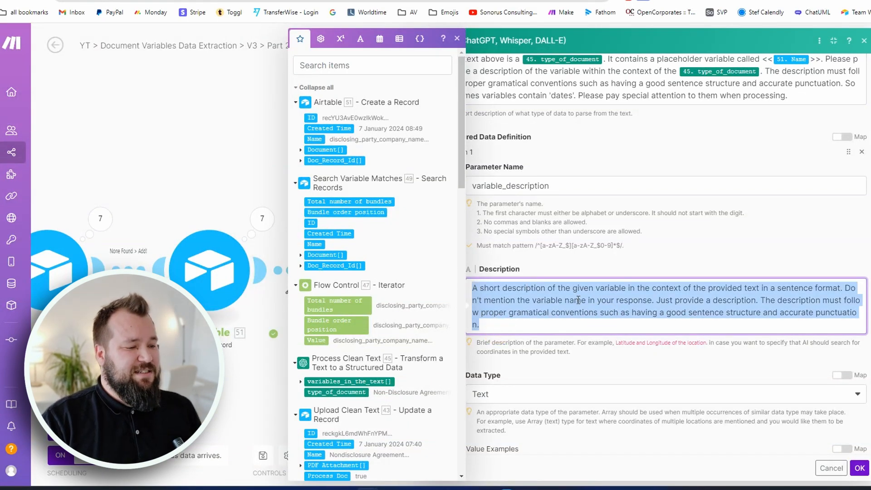
{"action": "scroll", "coordinate": [578, 300], "scroll_direction": "down", "scroll_amount": 1}
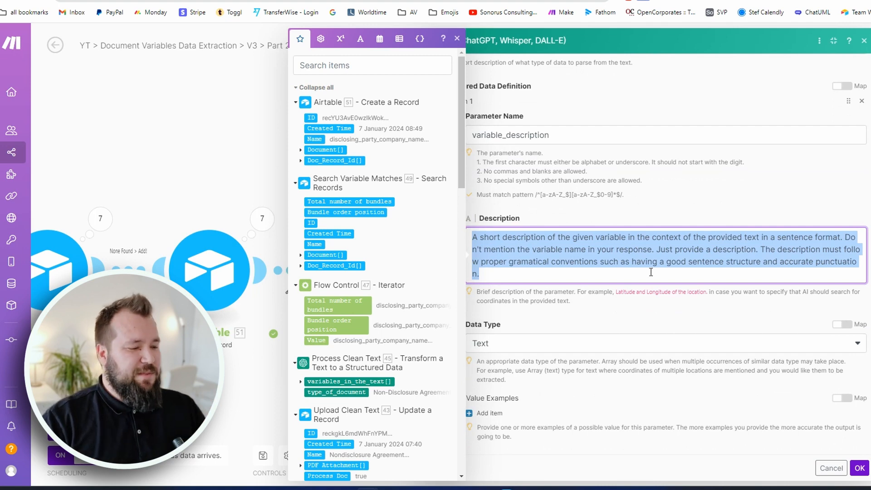
Step: Examine the variable_field_name parameter's description, data type and required setting in the Structured Data Definition
{"action": "scroll", "coordinate": [639, 296], "scroll_direction": "down", "scroll_amount": 5}
{"action": "left_click", "coordinate": [584, 311]}
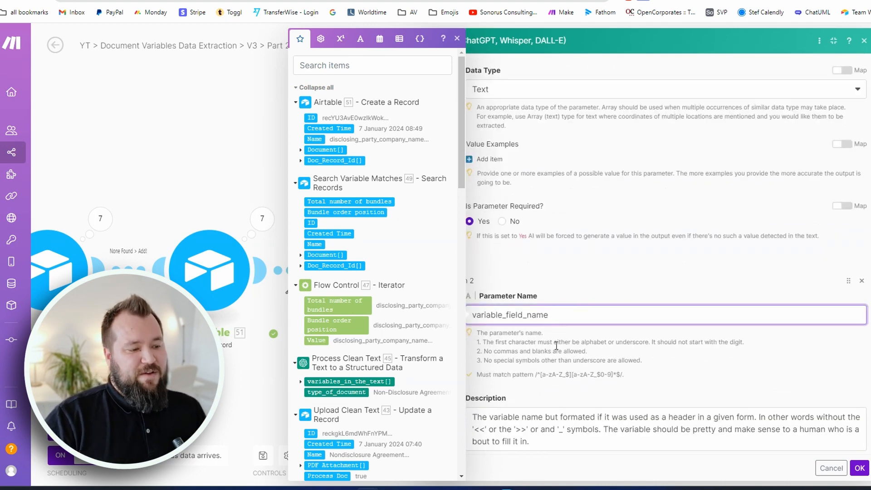
{"action": "left_click", "coordinate": [556, 346]}
{"action": "scroll", "coordinate": [617, 340], "scroll_direction": "down", "scroll_amount": 3}
{"action": "left_click_drag", "start_coordinate": [536, 291], "coordinate": [477, 263]}
{"action": "left_click", "coordinate": [564, 289]}
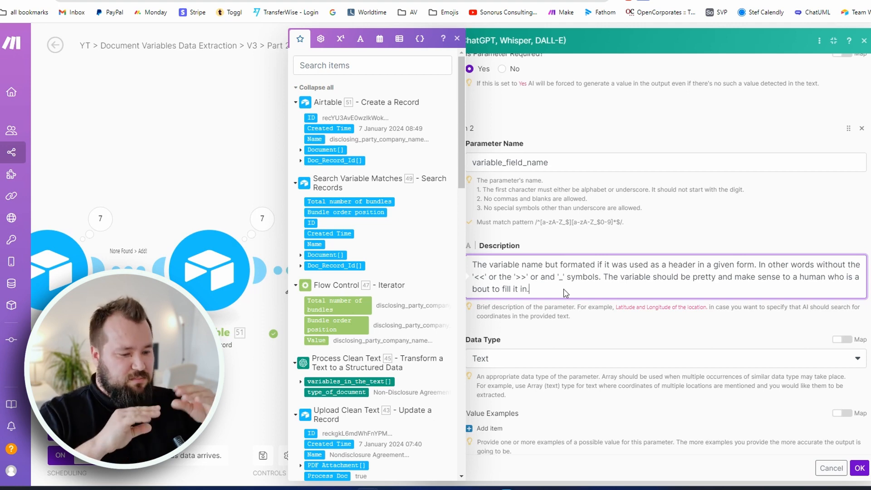
{"action": "left_click_drag", "start_coordinate": [533, 289], "coordinate": [506, 273]}
{"action": "left_click", "coordinate": [591, 284]}
{"action": "scroll", "coordinate": [589, 269], "scroll_direction": "down", "scroll_amount": 1}
{"action": "scroll", "coordinate": [650, 240], "scroll_direction": "down", "scroll_amount": 2}
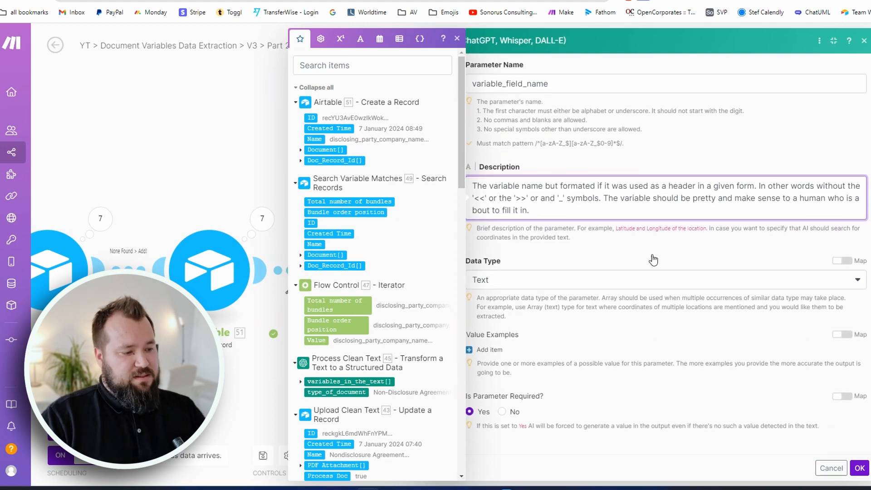
Step: Highlight the wording of the variable_field_name description to reread it, check that the parameter is required, and accept the OpenAI module's settings
{"action": "left_click", "coordinate": [691, 385]}
{"action": "left_click_drag", "start_coordinate": [545, 166], "coordinate": [480, 121]}
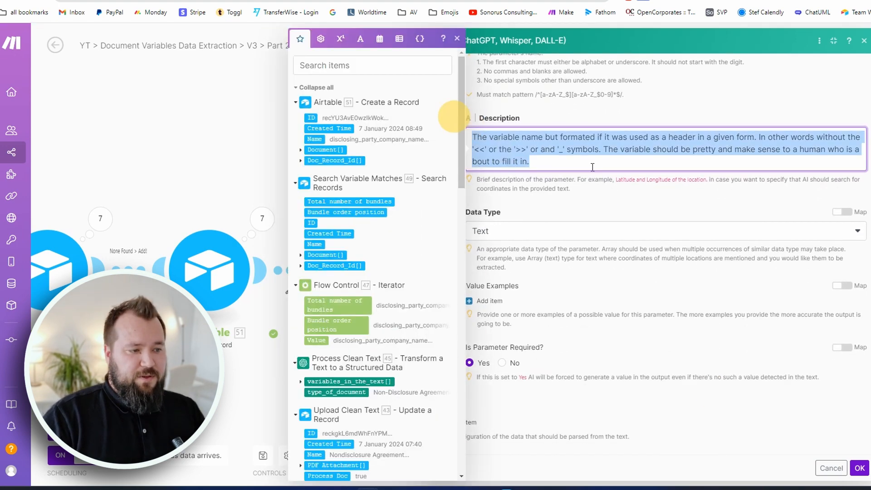
{"action": "left_click", "coordinate": [649, 202]}
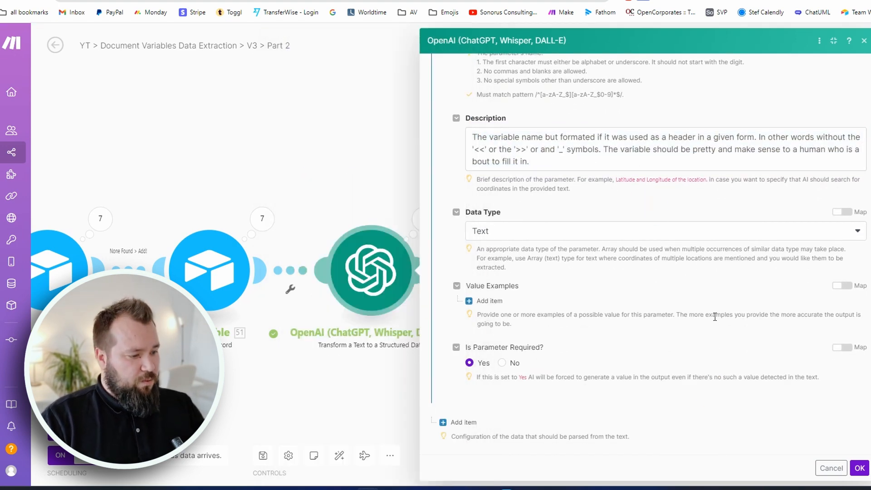
{"action": "left_click", "coordinate": [860, 468]}
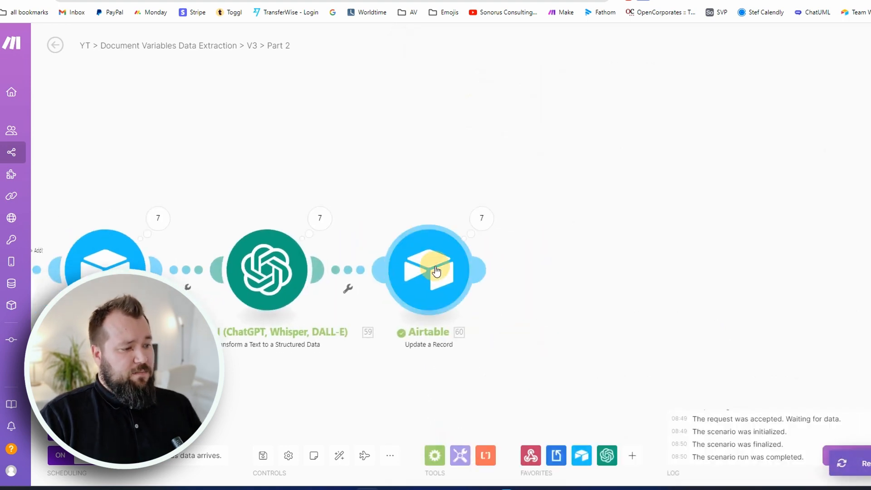
Step: Open the Airtable Update a Record module, review its table, Record ID, Field Name and Variable Description mappings, and accept the settings
{"action": "left_click", "coordinate": [436, 271]}
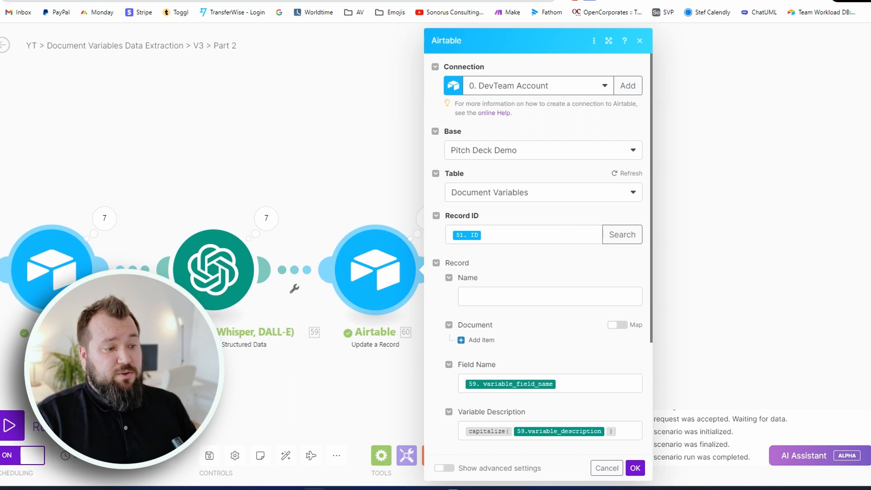
{"action": "left_click", "coordinate": [517, 241]}
{"action": "scroll", "coordinate": [531, 254], "scroll_direction": "down", "scroll_amount": 3}
{"action": "left_click", "coordinate": [576, 284]}
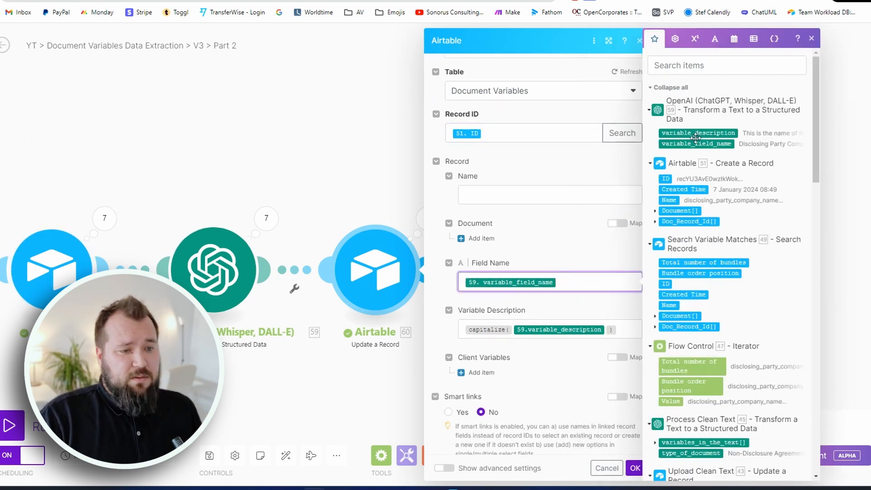
{"action": "left_click", "coordinate": [624, 331]}
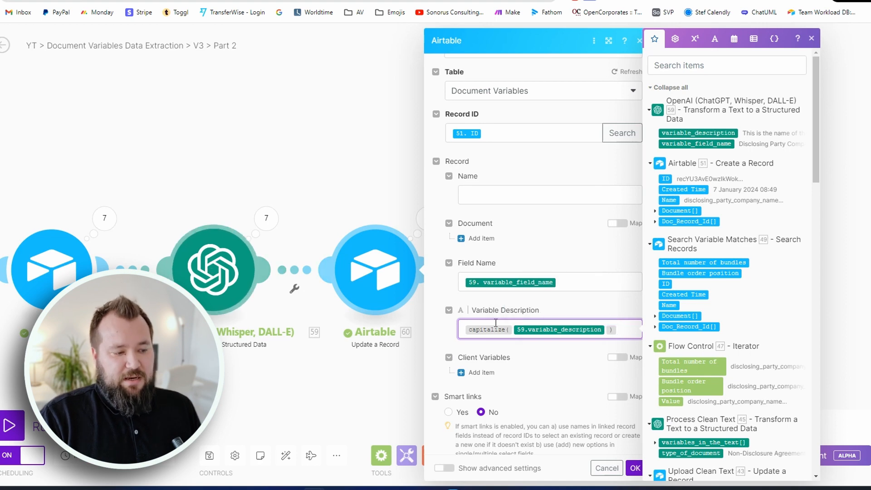
{"action": "scroll", "coordinate": [559, 260], "scroll_direction": "up", "scroll_amount": 2}
{"action": "scroll", "coordinate": [558, 260], "scroll_direction": "up", "scroll_amount": 1}
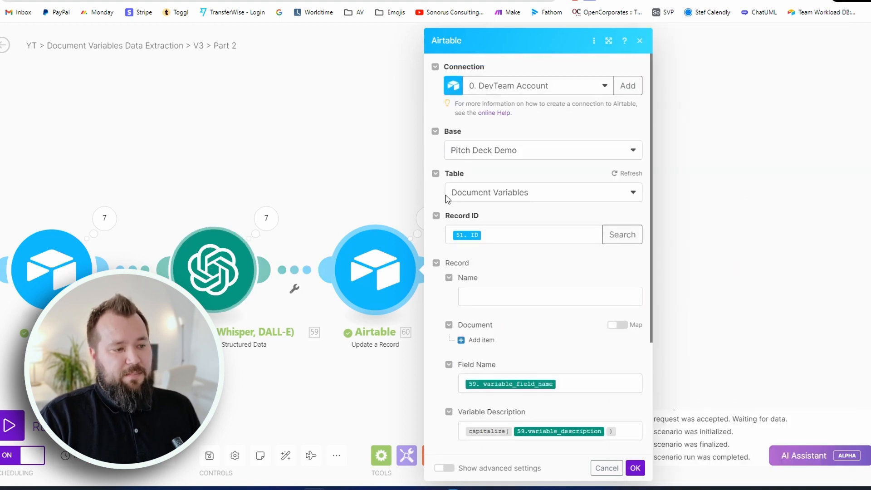
{"action": "scroll", "coordinate": [599, 393], "scroll_direction": "down", "scroll_amount": 3}
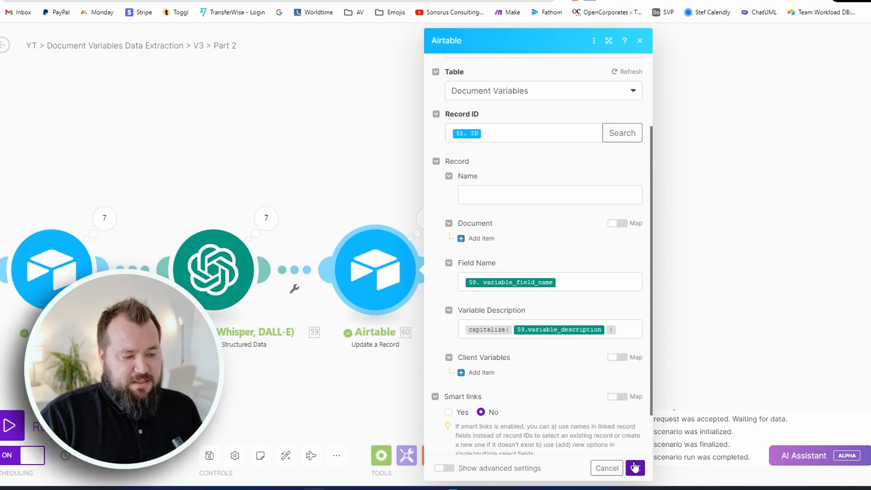
{"action": "left_click", "coordinate": [636, 469]}
Step: Switch to Airtable and highlight the names, field names and variable descriptions stored in the Document Variables table
{"action": "left_click_drag", "start_coordinate": [376, 370], "coordinate": [568, 354]}
{"action": "key", "text": "ctrl+Tab"}
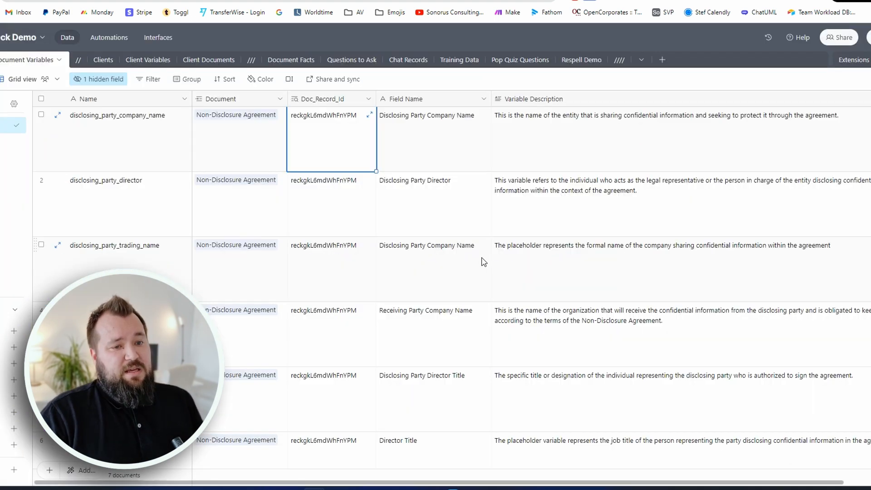
{"action": "left_click_drag", "start_coordinate": [132, 149], "coordinate": [131, 395]}
{"action": "left_click_drag", "start_coordinate": [554, 146], "coordinate": [358, 367]}
Step: In the Client Documents table, widen the Document Variables column to fit its linked names and select the Non-Disclosure Agreement record's cells
{"action": "left_click", "coordinate": [209, 59]}
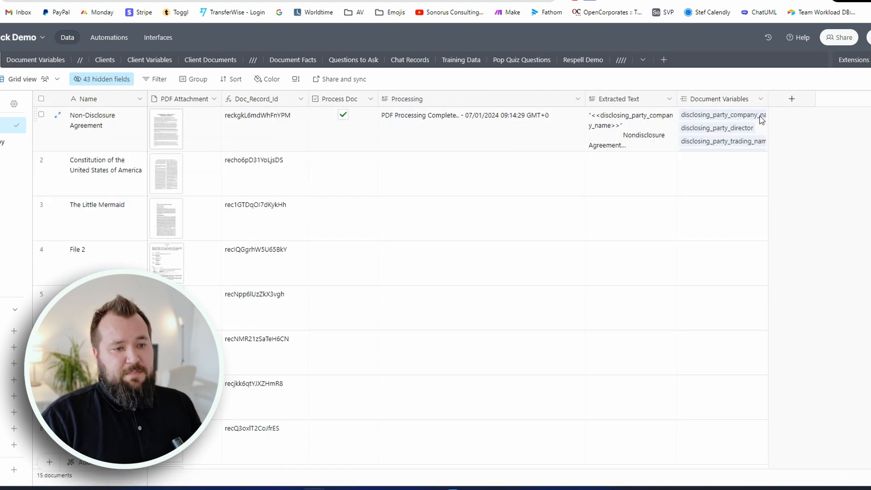
{"action": "left_click_drag", "start_coordinate": [766, 96], "coordinate": [851, 96]}
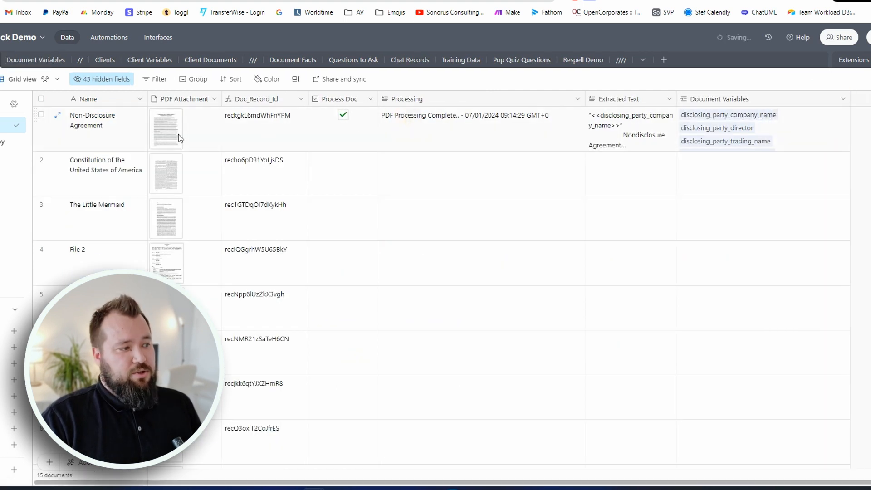
{"action": "left_click_drag", "start_coordinate": [95, 134], "coordinate": [846, 148]}
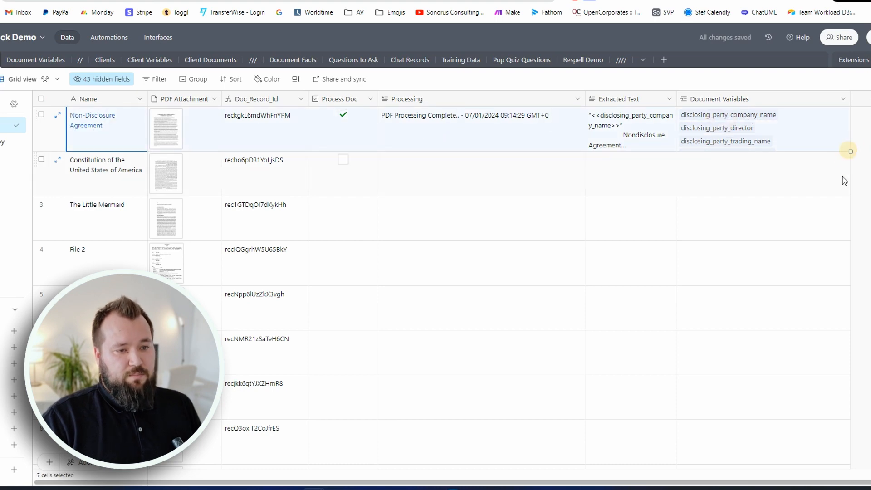